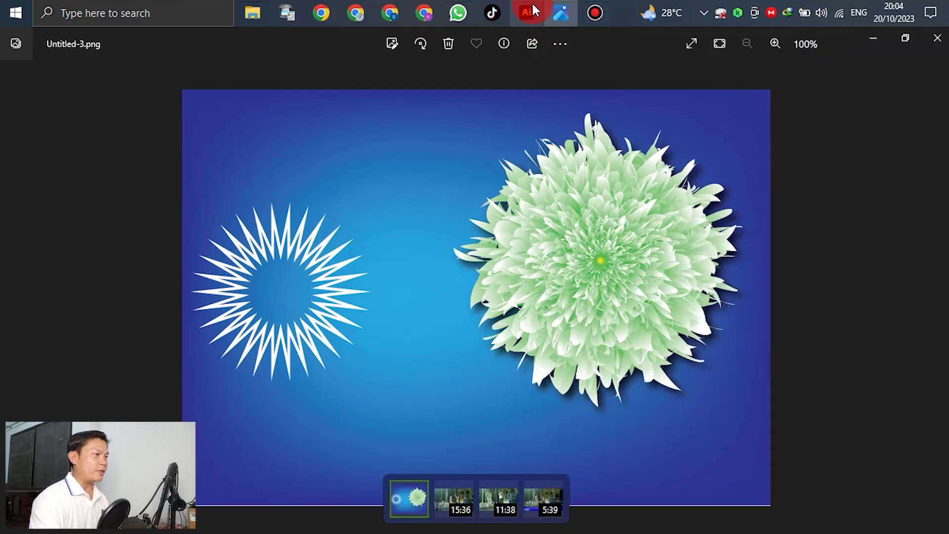
Switch from the Photos preview to Adobe Illustrator's Home screen.
left_click(532, 5)
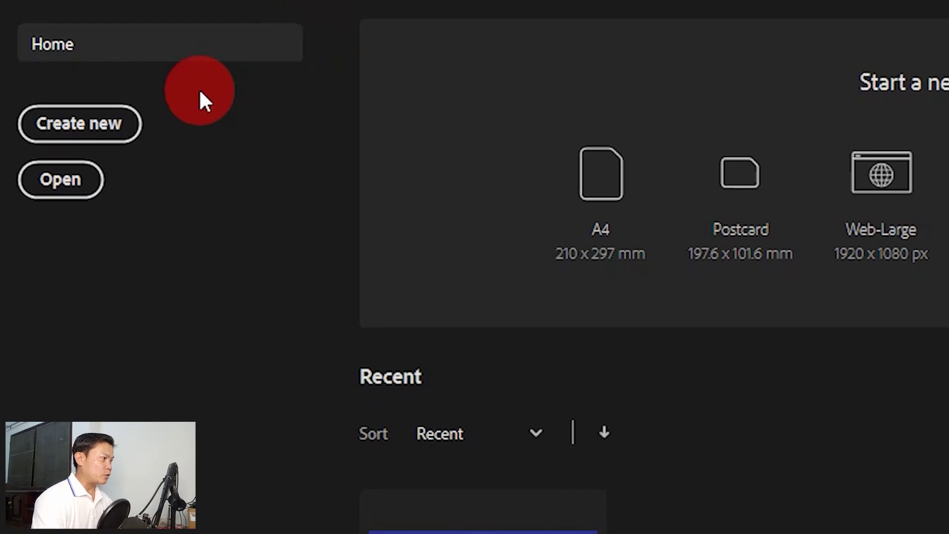
Create a landscape A4 pixel document named 'Flower' (841.8898 × 595.2756 px).
left_click(90, 123)
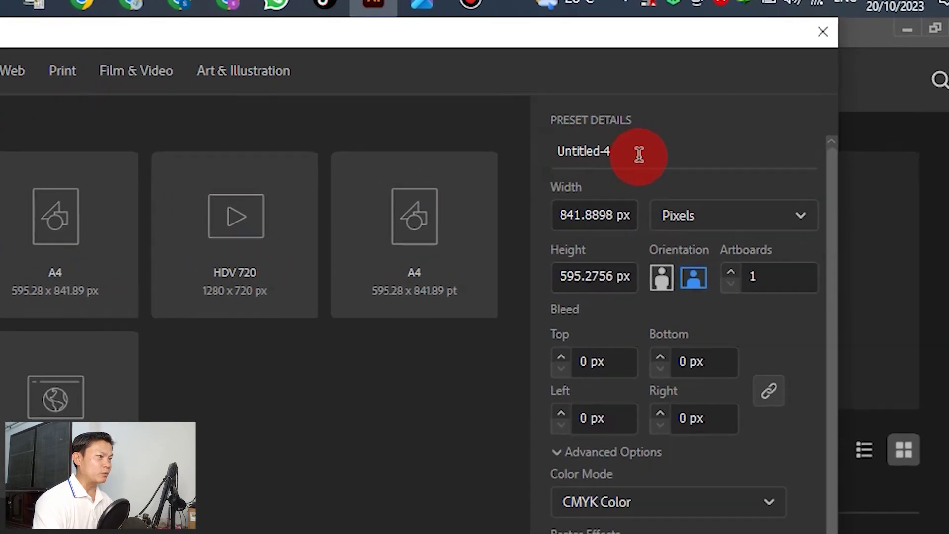
left_click(712, 123)
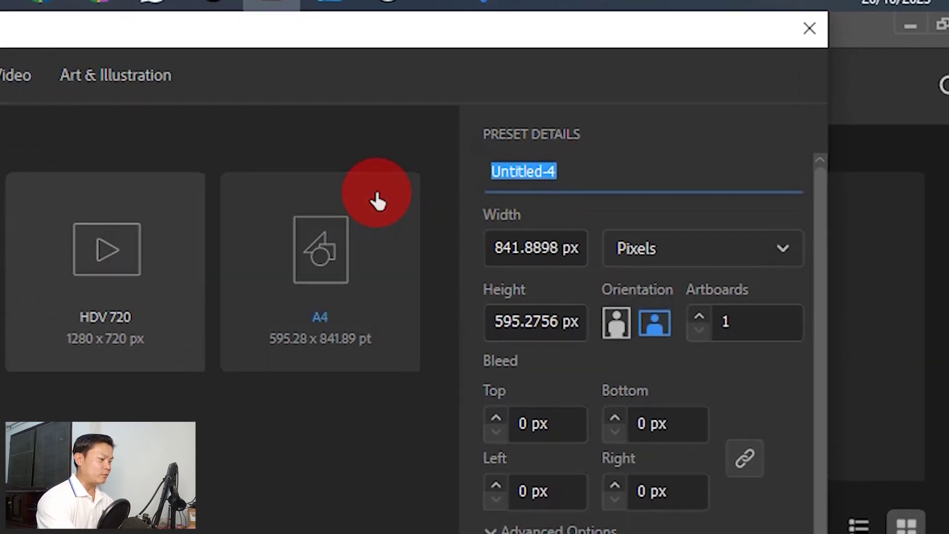
type("Flo")
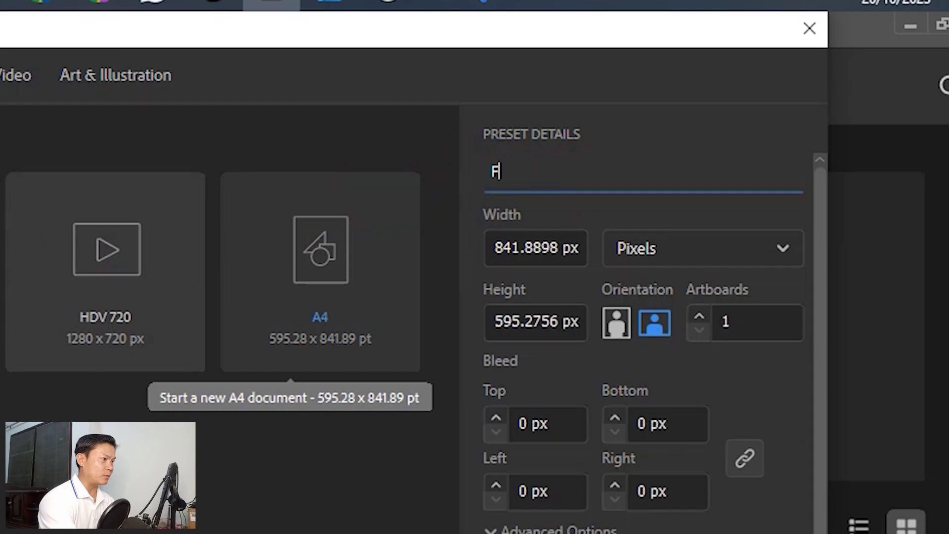
type("wer")
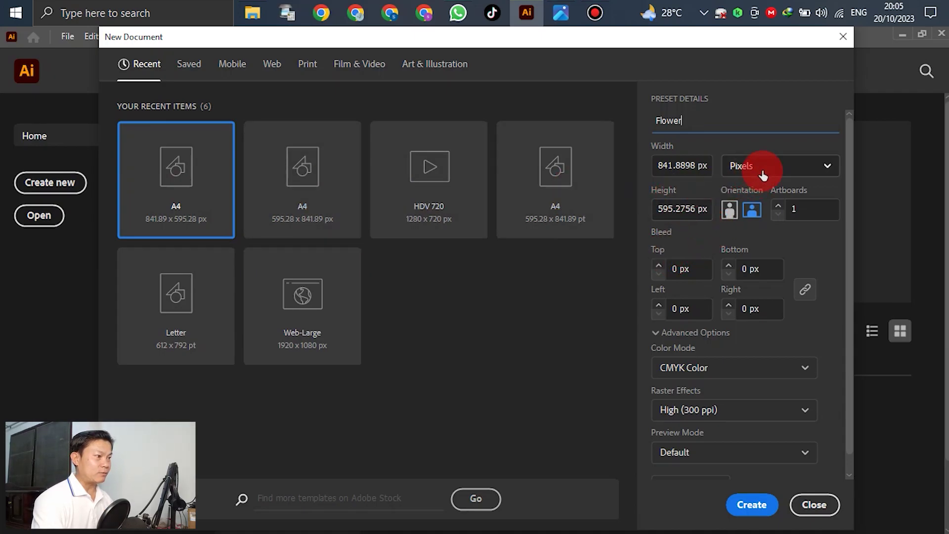
left_click(751, 210)
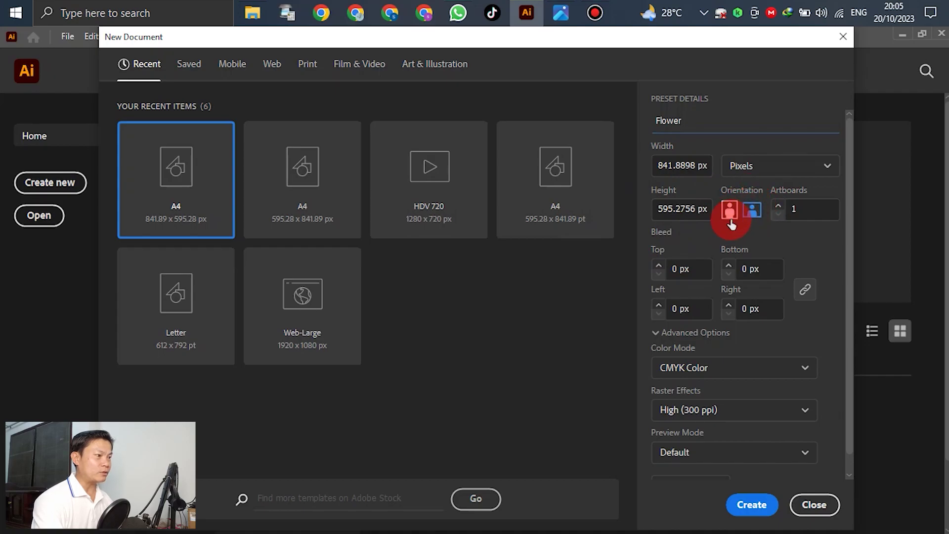
left_click(751, 507)
left_click(679, 420)
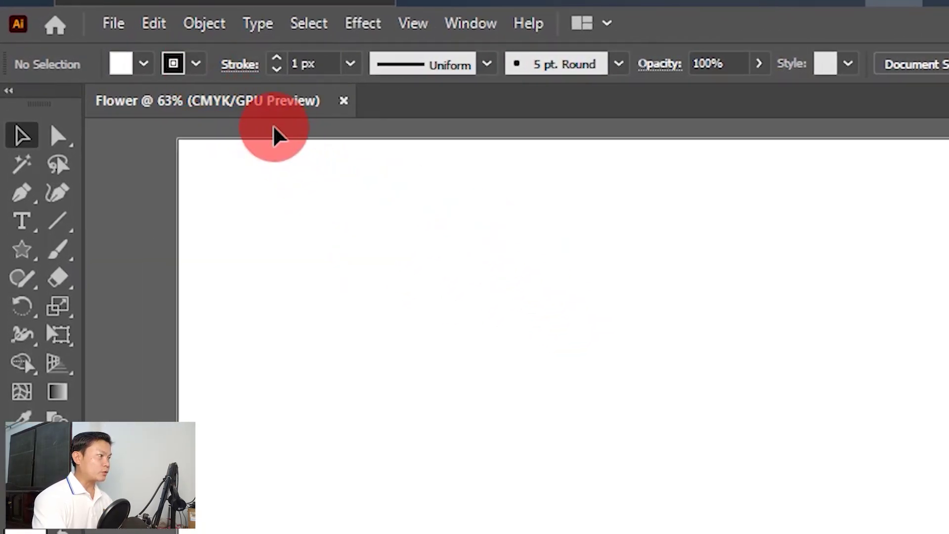
Set the stroke swatch to None.
left_click(197, 65)
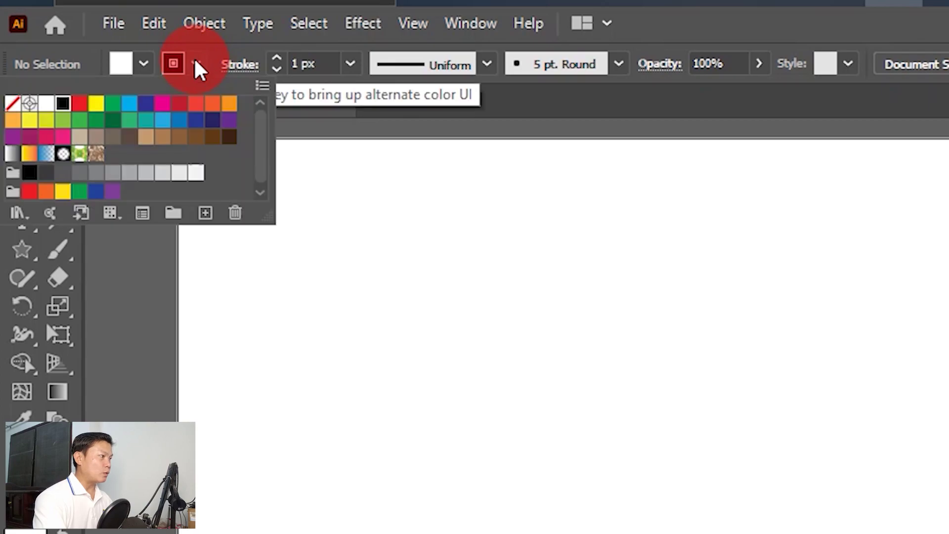
left_click(13, 103)
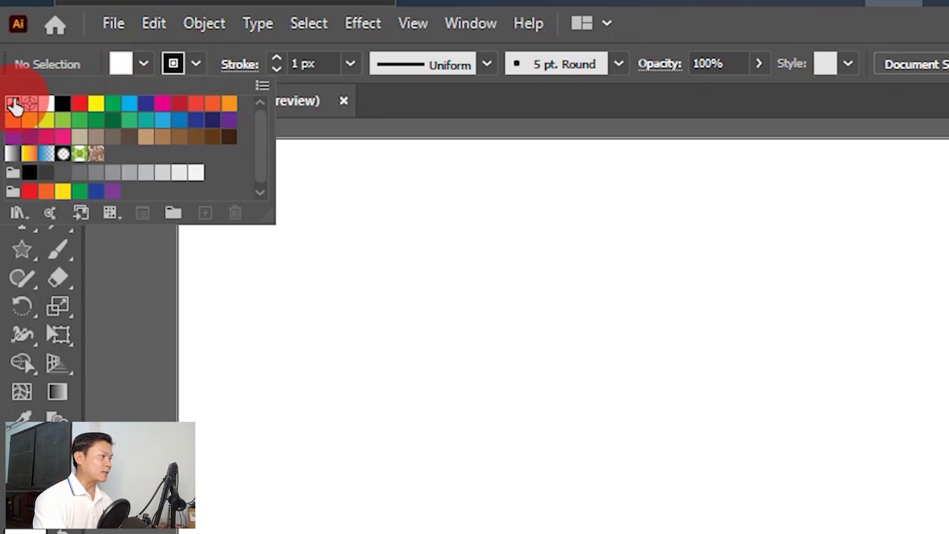
left_click(473, 388)
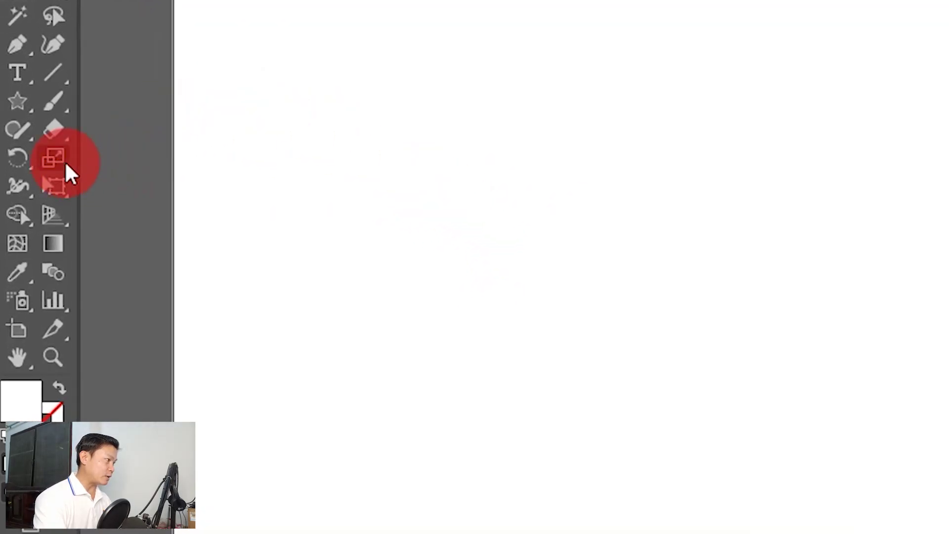
Draw a rectangle spanning the full artboard and fill it dark blue.
left_click(26, 110)
mouse_move(30, 118)
left_mouse_down()
mouse_move(155, 127)
mouse_move(154, 111)
left_mouse_up()
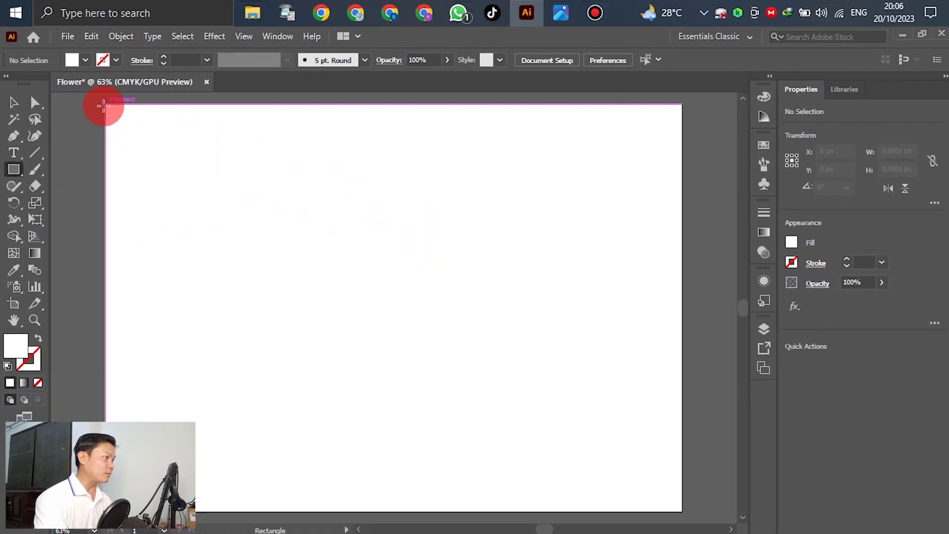
mouse_move(107, 105)
left_mouse_down()
mouse_move(161, 161)
mouse_move(345, 292)
mouse_move(588, 417)
mouse_move(668, 481)
mouse_move(683, 511)
left_mouse_up()
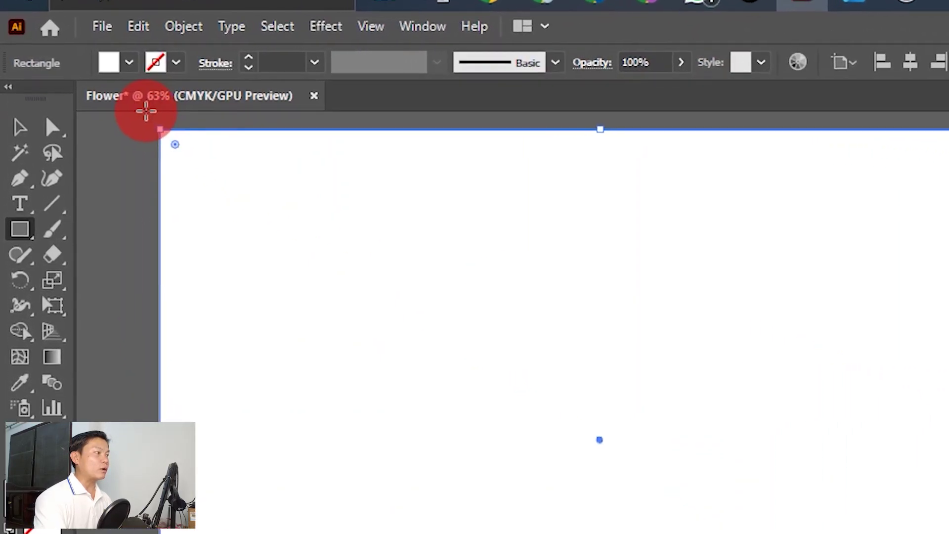
left_click(144, 65)
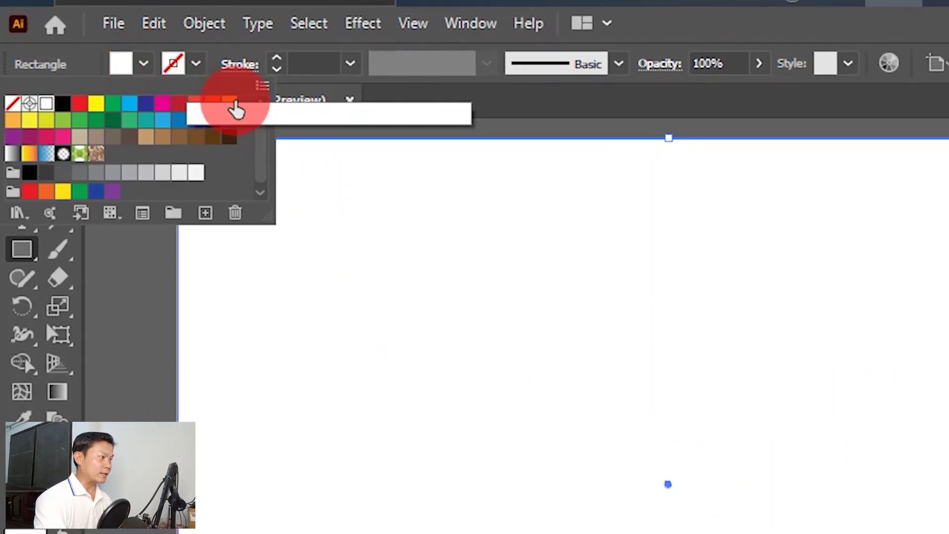
left_click(148, 105)
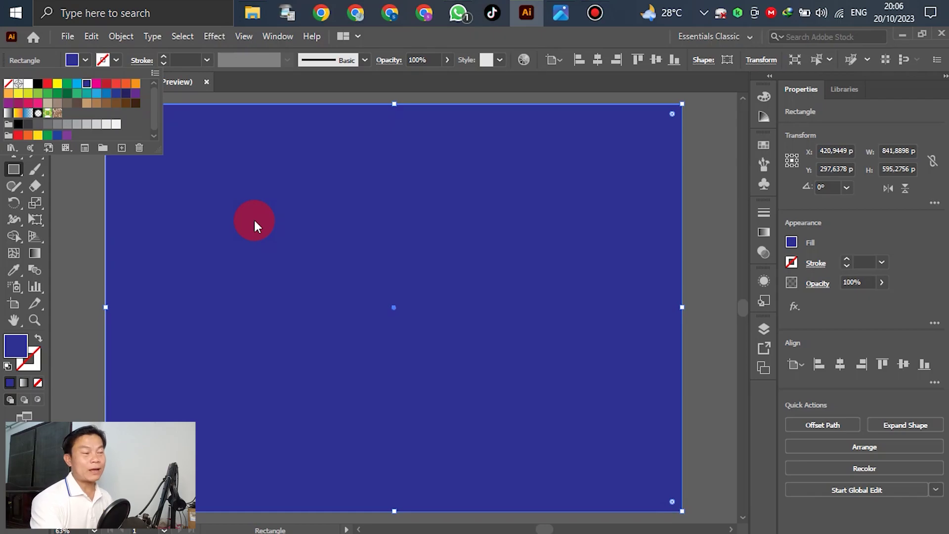
Deselect the background and make cyan the fill colour for new shapes.
left_click(87, 234)
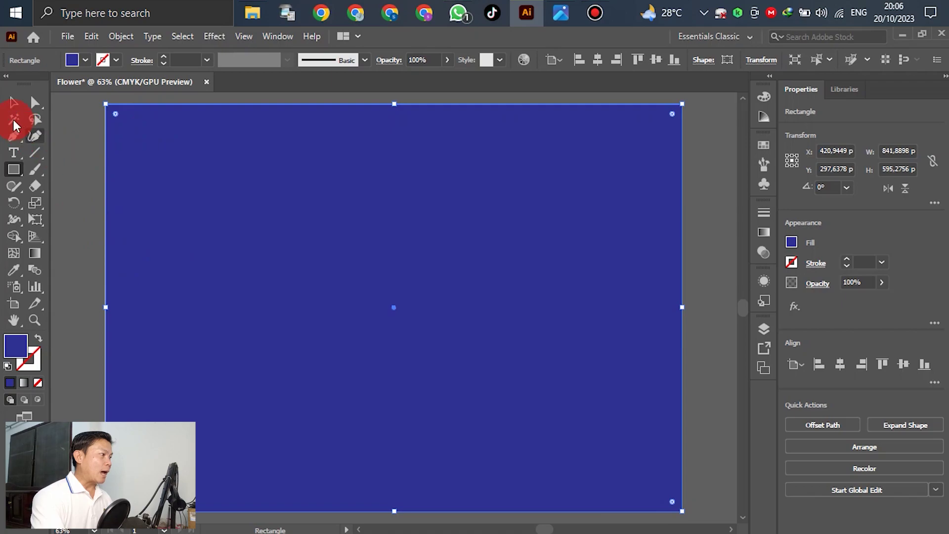
left_click(14, 103)
left_click(74, 151)
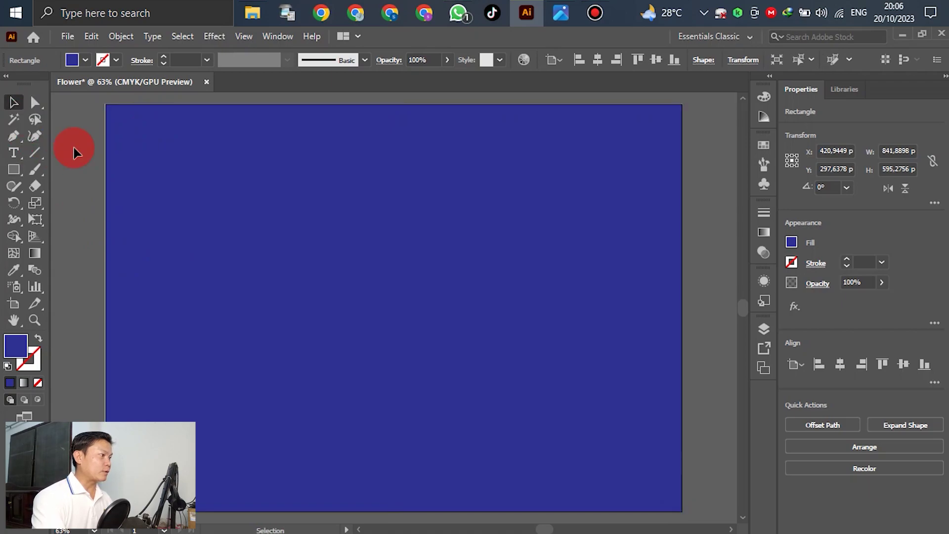
left_click(84, 61)
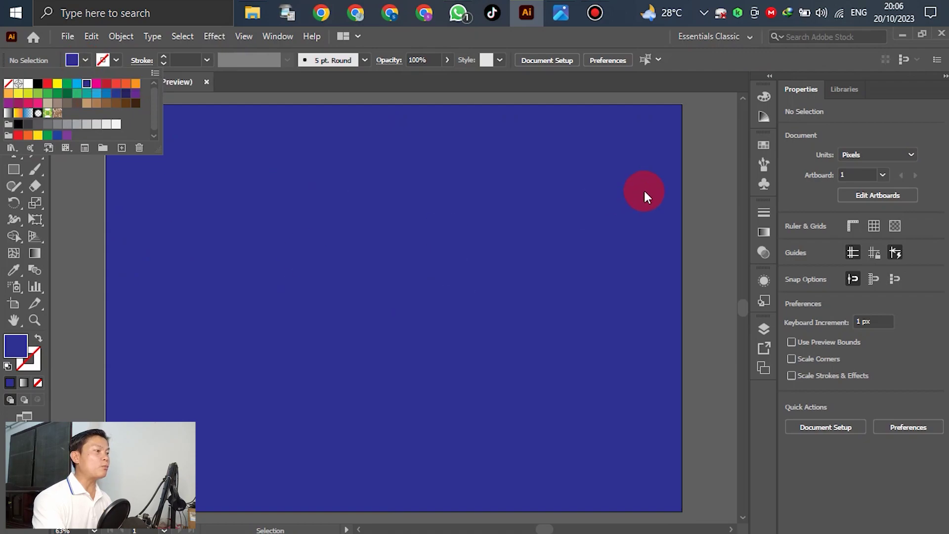
left_click(701, 182)
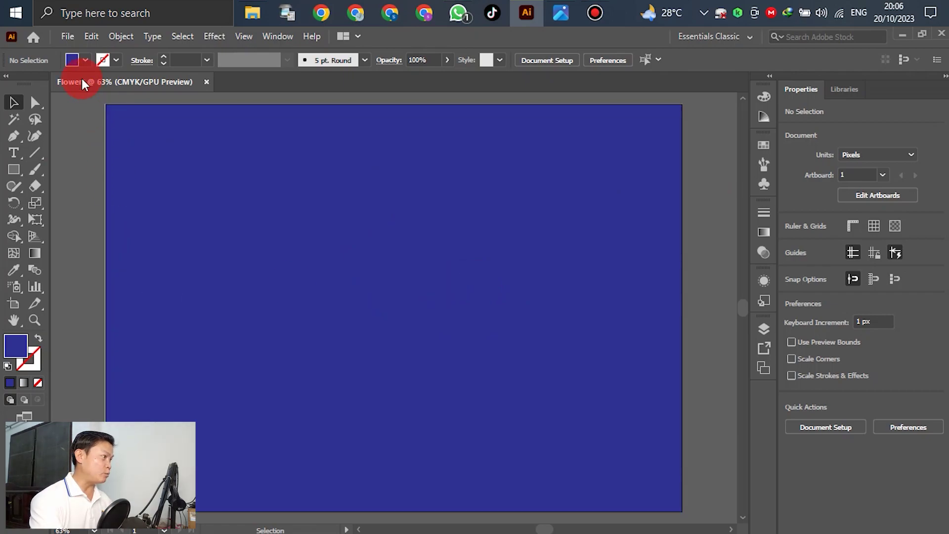
left_click(85, 61)
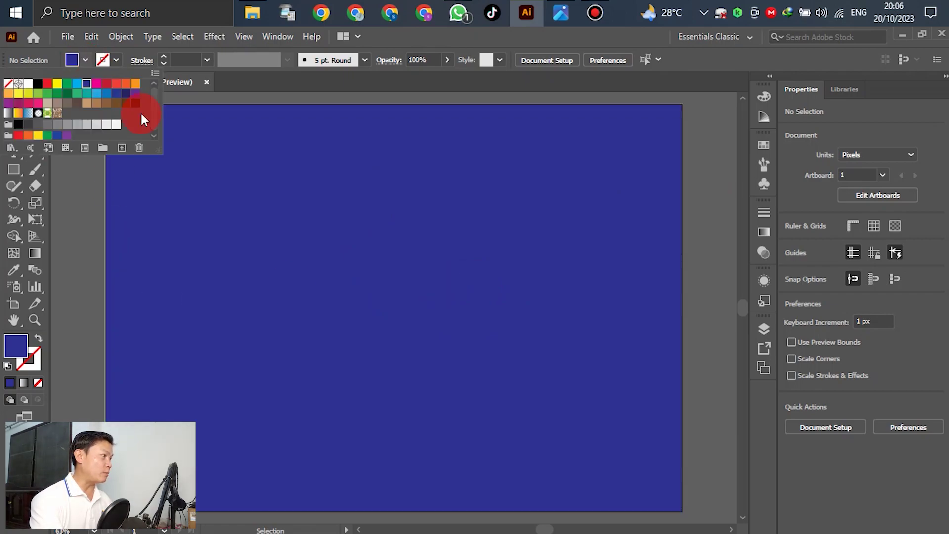
left_click(96, 99)
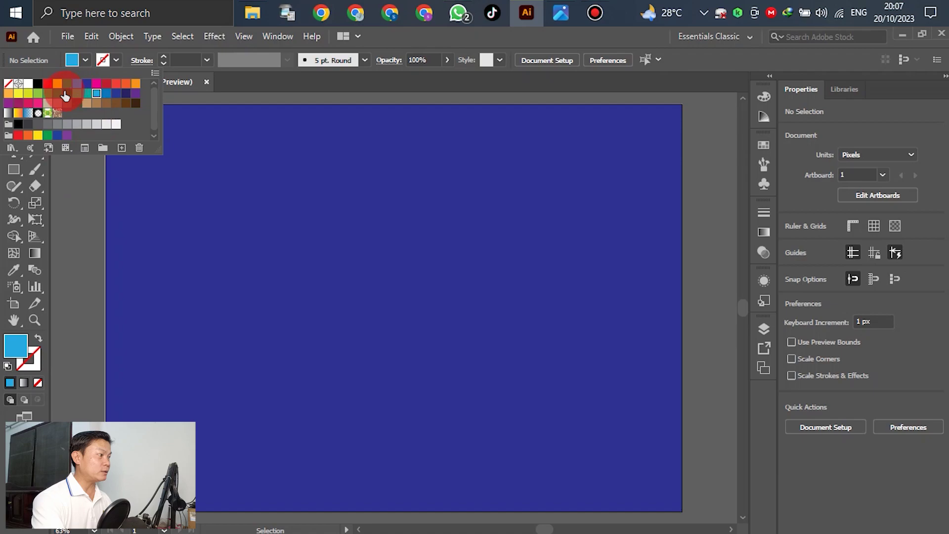
left_click(87, 197)
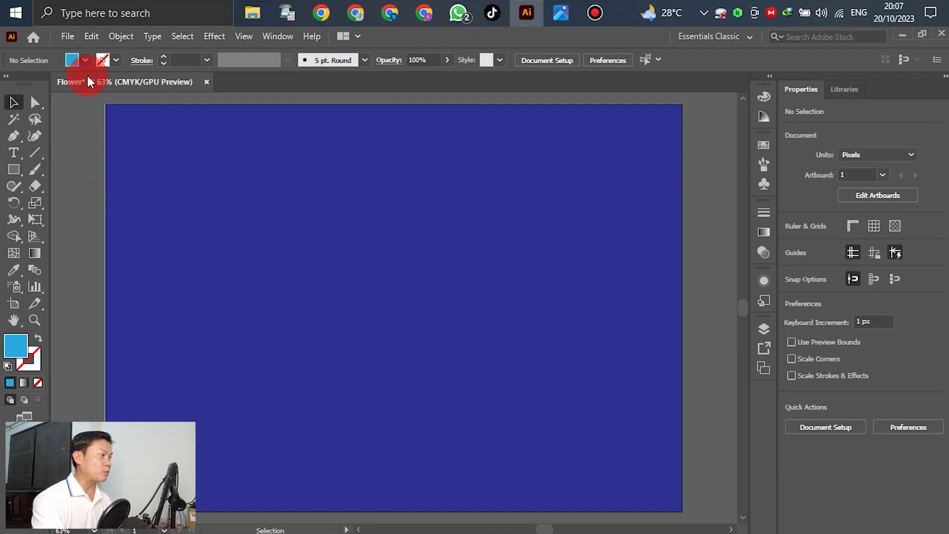
left_click(85, 59)
left_click(96, 95)
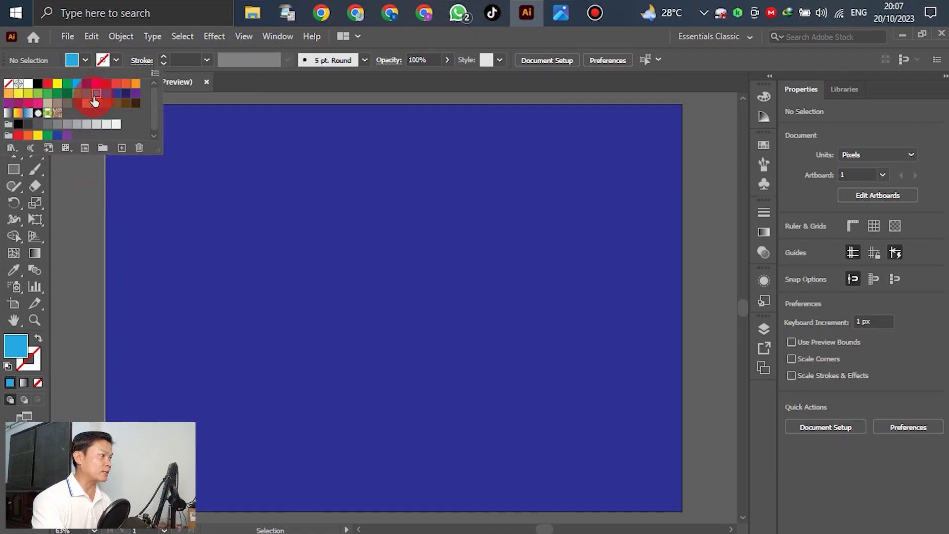
left_click(75, 192)
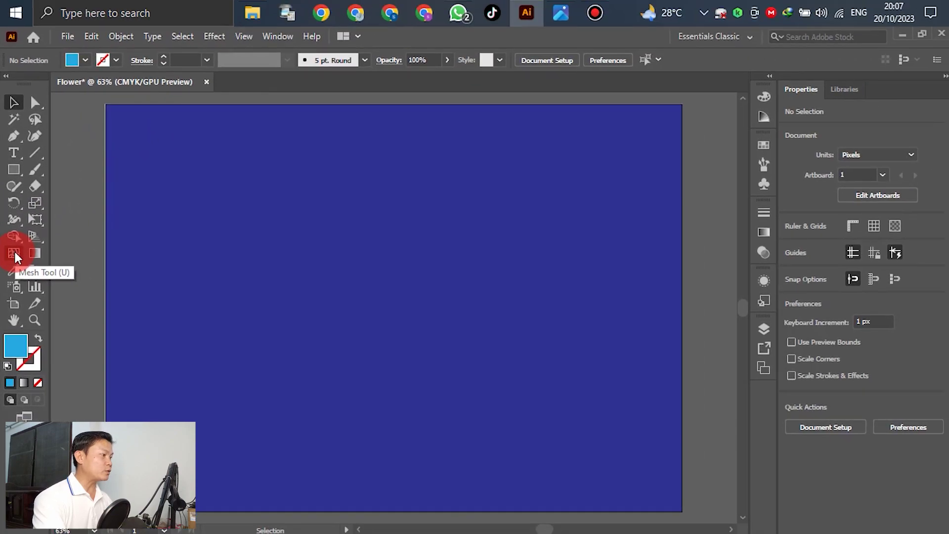
Add a cyan Mesh Tool point at the rectangle's centre, then deselect it.
left_click(14, 253)
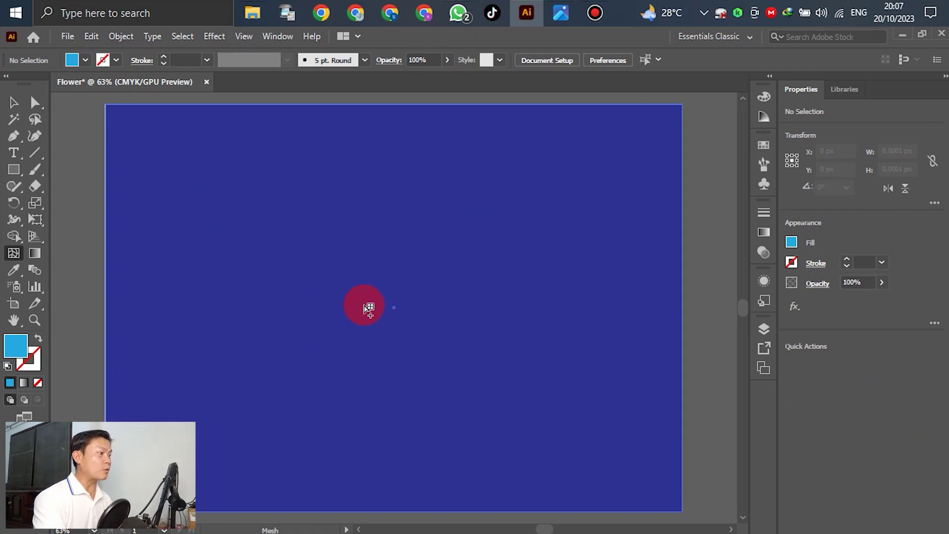
left_click(332, 305)
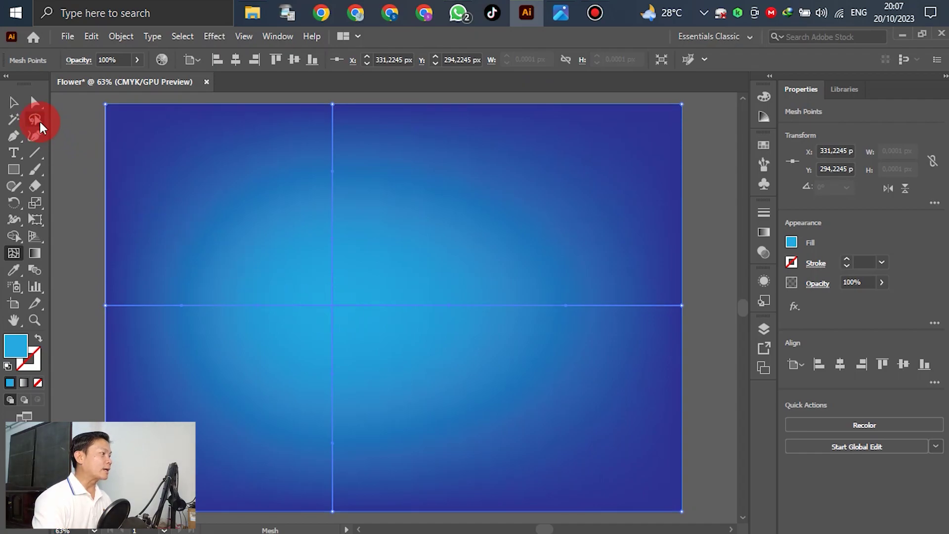
left_click(15, 100)
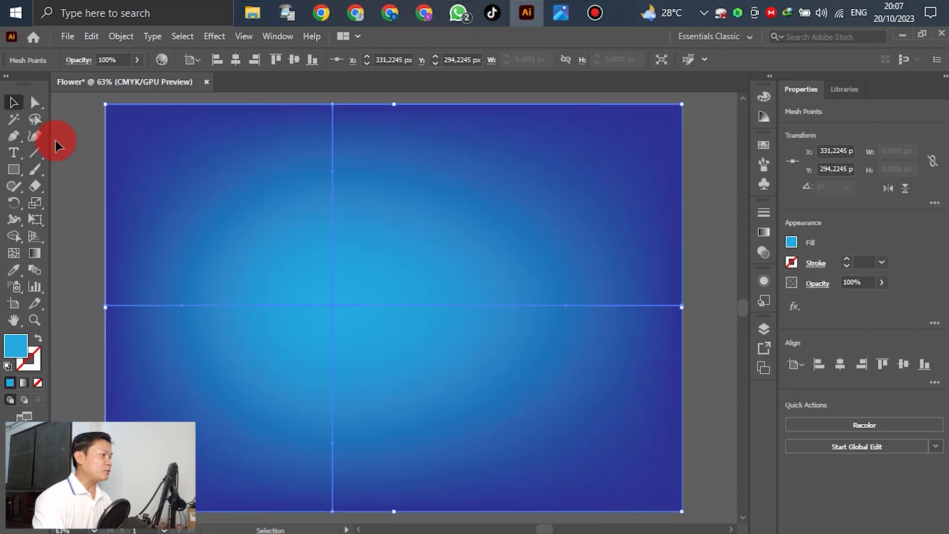
left_click(69, 151)
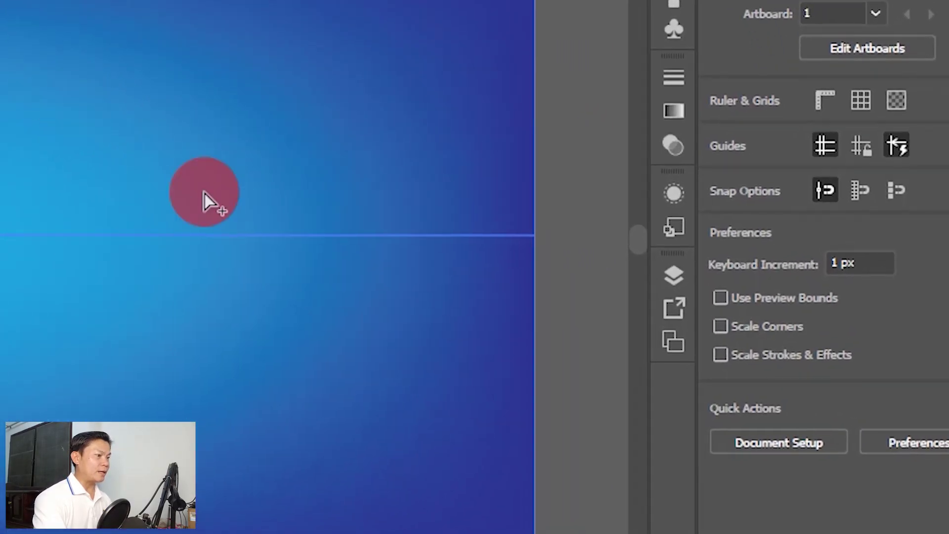
Lock Layer 1 and add a new layer above it.
left_click(730, 308)
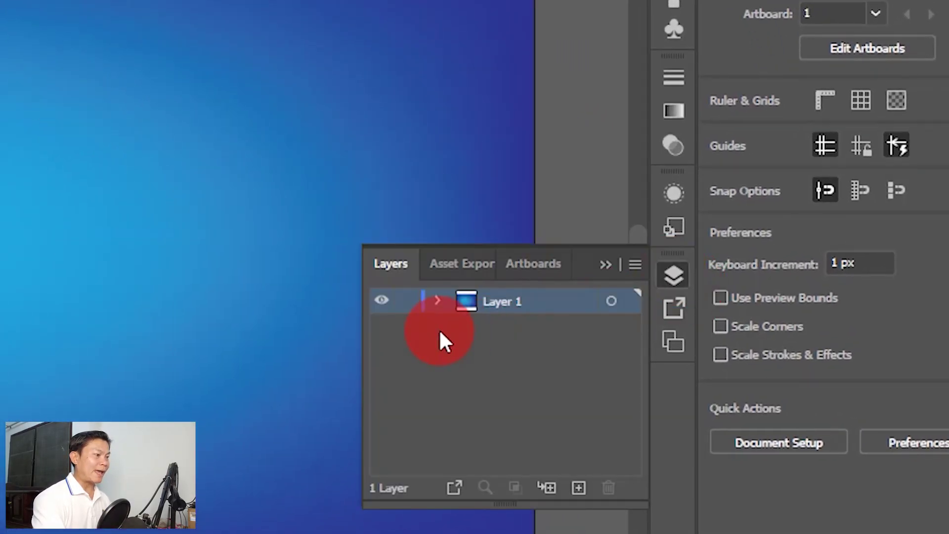
left_click(409, 302)
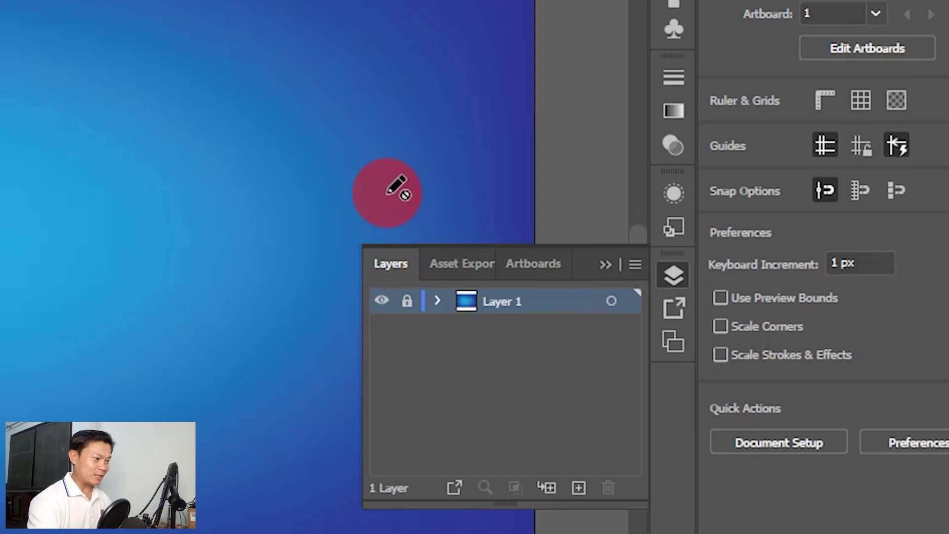
left_click(578, 487)
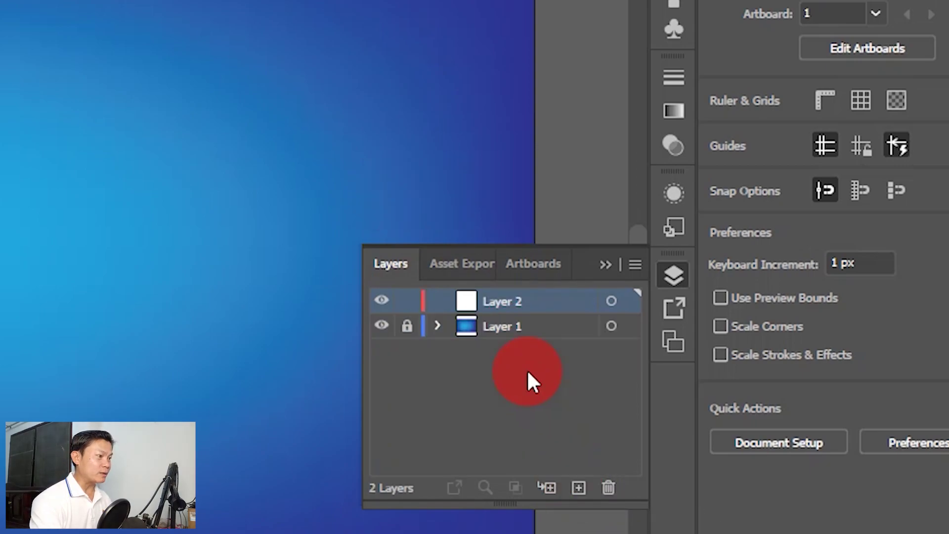
Rename the new layer to 'Flower'.
double_click(503, 300)
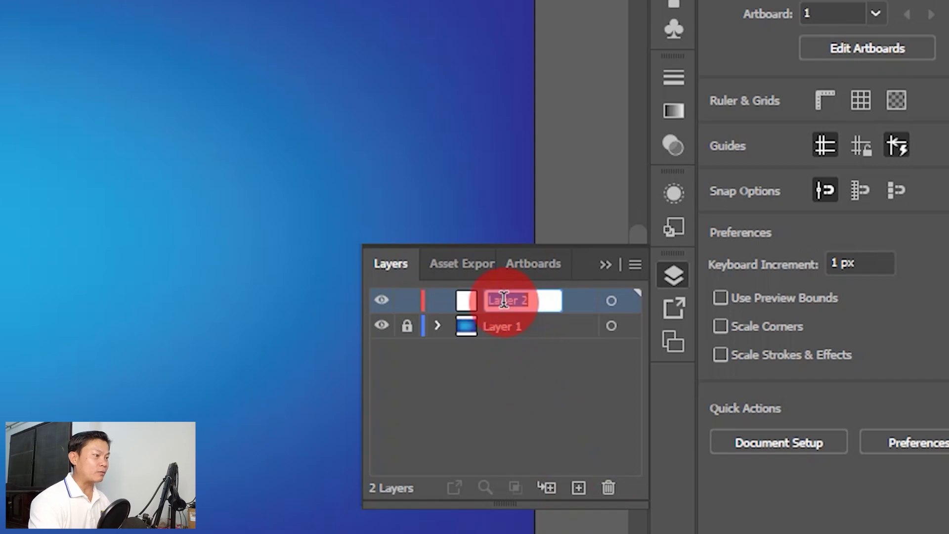
type("Flo")
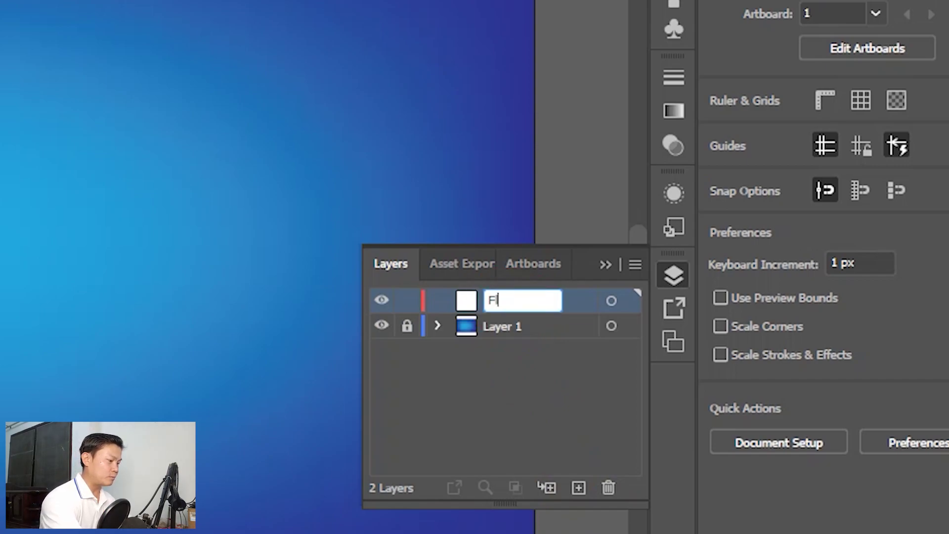
type("wr")
key("BackSpace")
type("er")
left_click(504, 302)
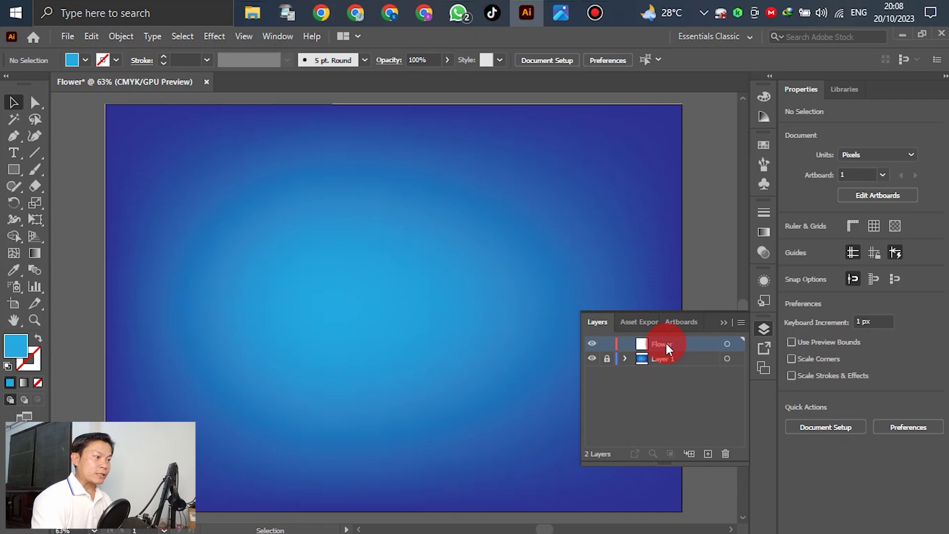
left_click(666, 343)
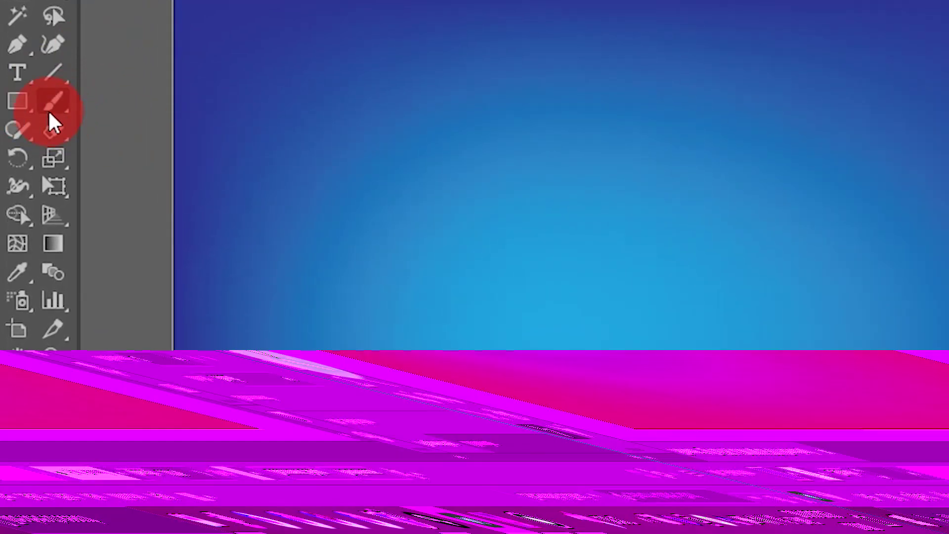
Create a star with Radius 1 25 px, Radius 2 50 px and 30 points.
left_click(21, 105)
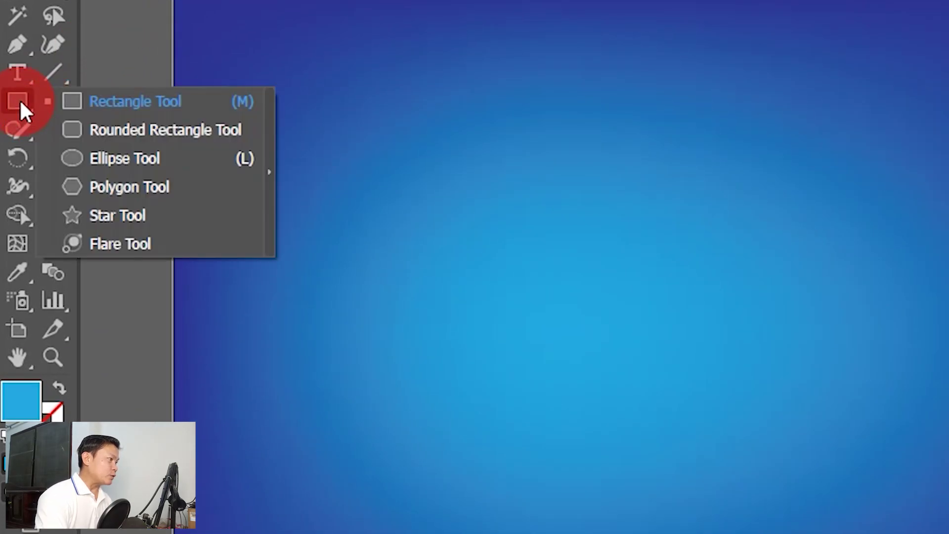
left_click(111, 216)
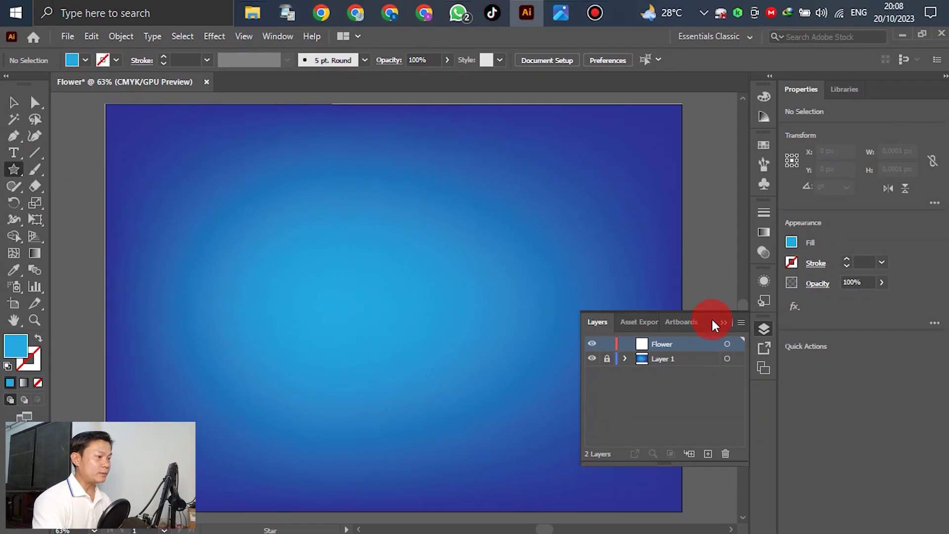
left_click(762, 329)
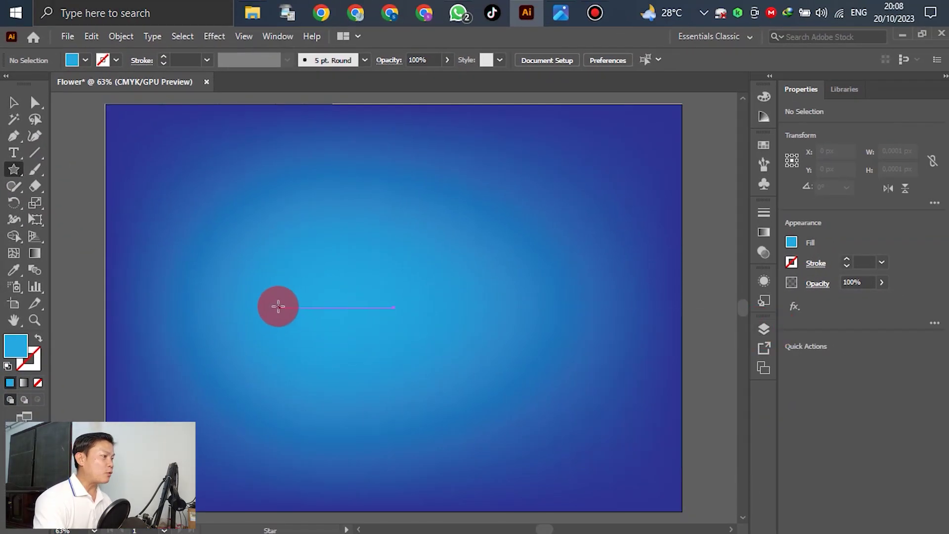
left_click(277, 307)
left_click(469, 240)
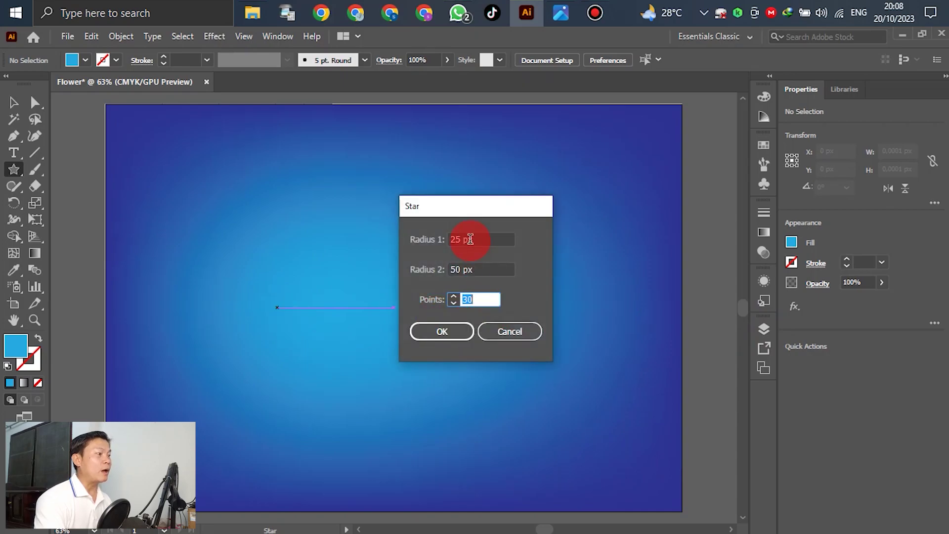
double_click(475, 299)
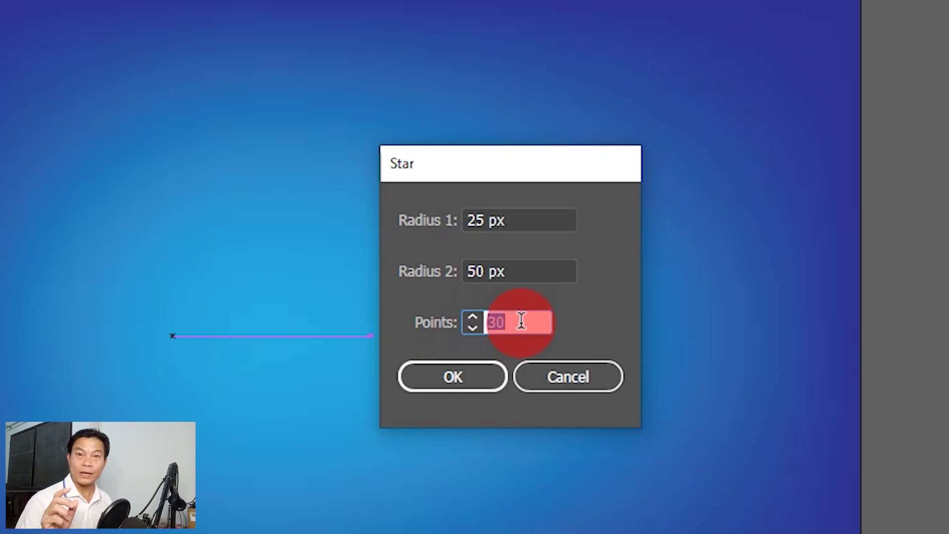
left_click(485, 326)
double_click(473, 316)
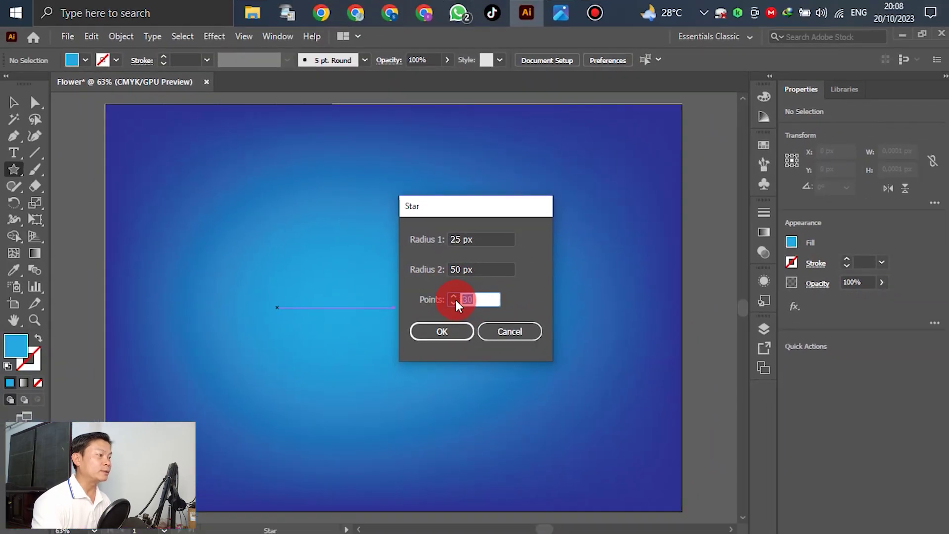
left_click(461, 239)
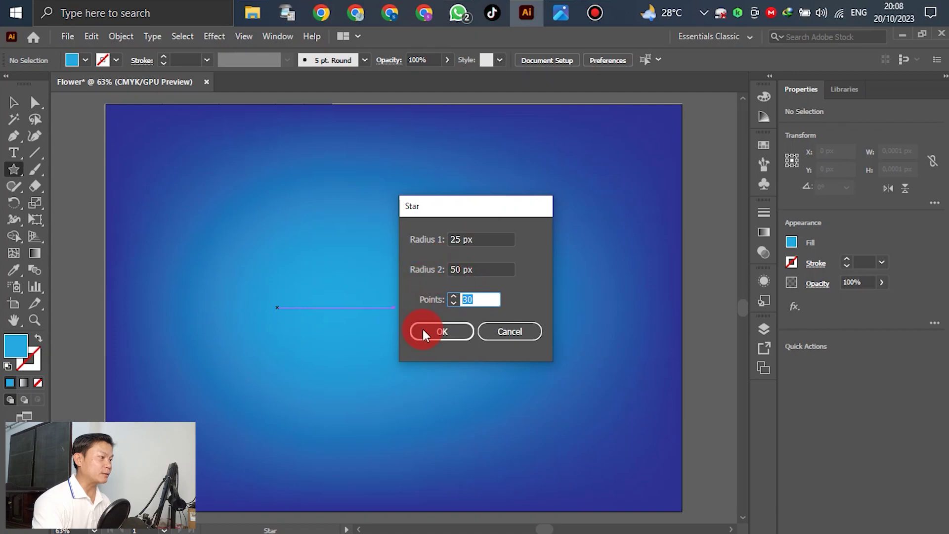
left_click(443, 334)
left_click(319, 314)
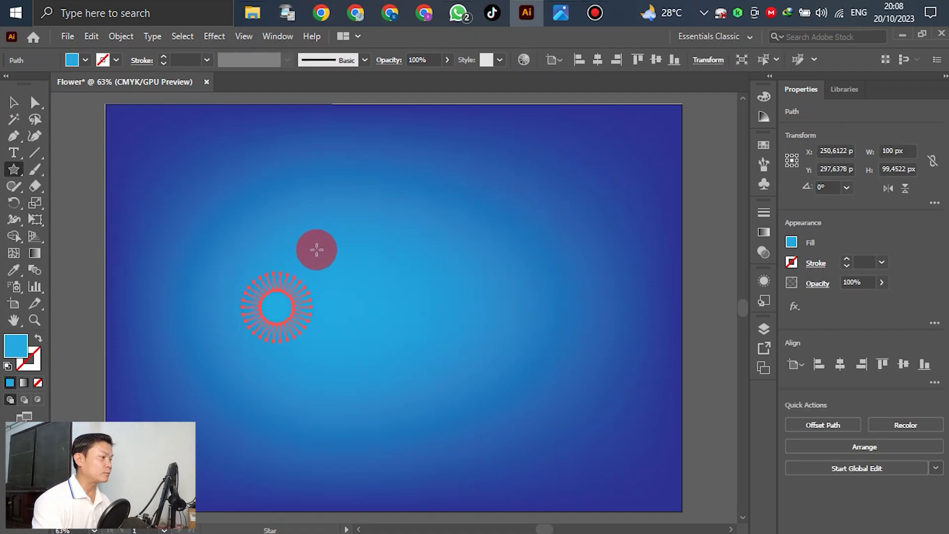
Scale the starburst up to about 411 × 409 px.
left_click(18, 101)
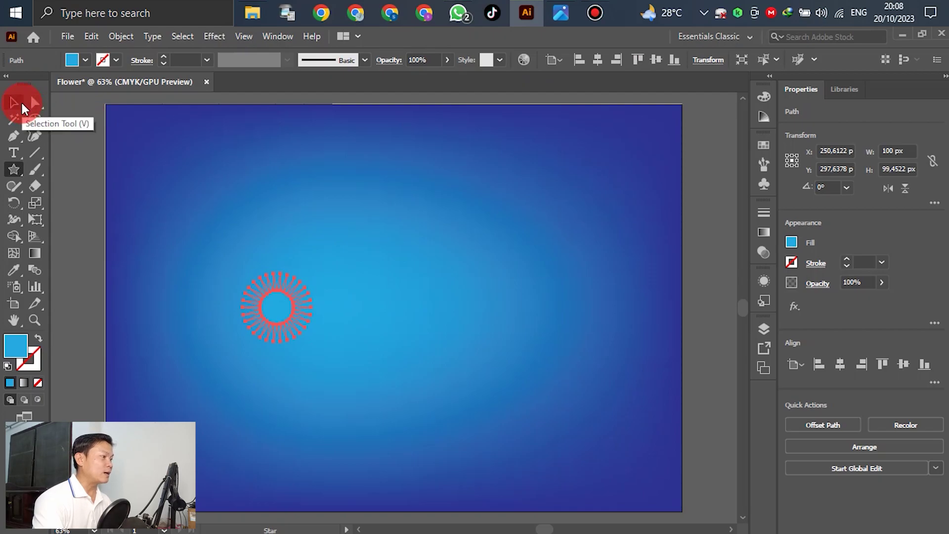
left_click(285, 280)
left_click(316, 274)
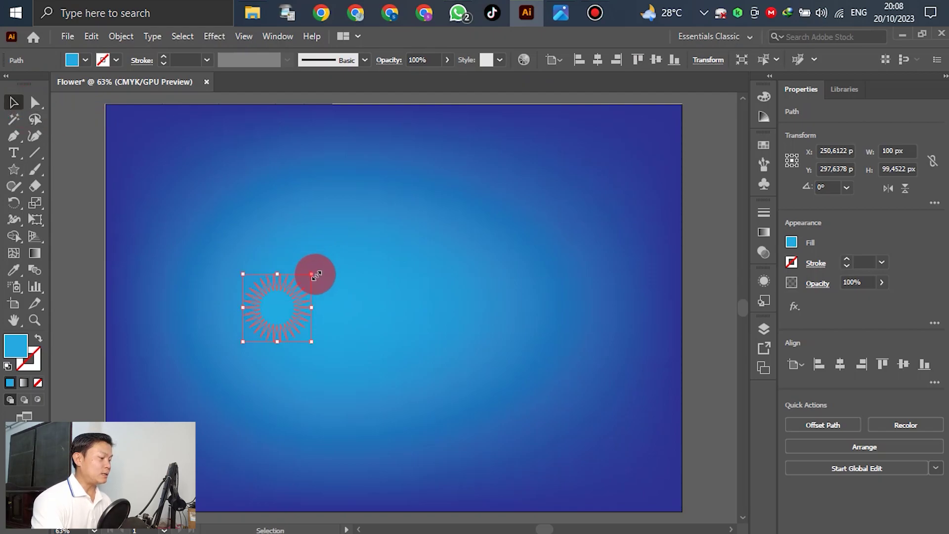
left_click_drag(313, 272, 434, 170)
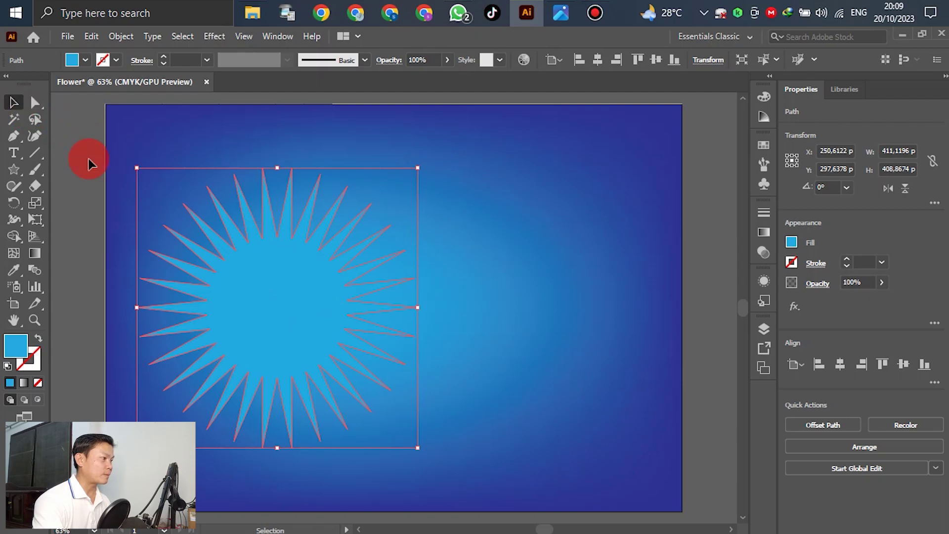
left_click(702, 242)
Centre the starburst horizontally on the artboard.
left_click(276, 287)
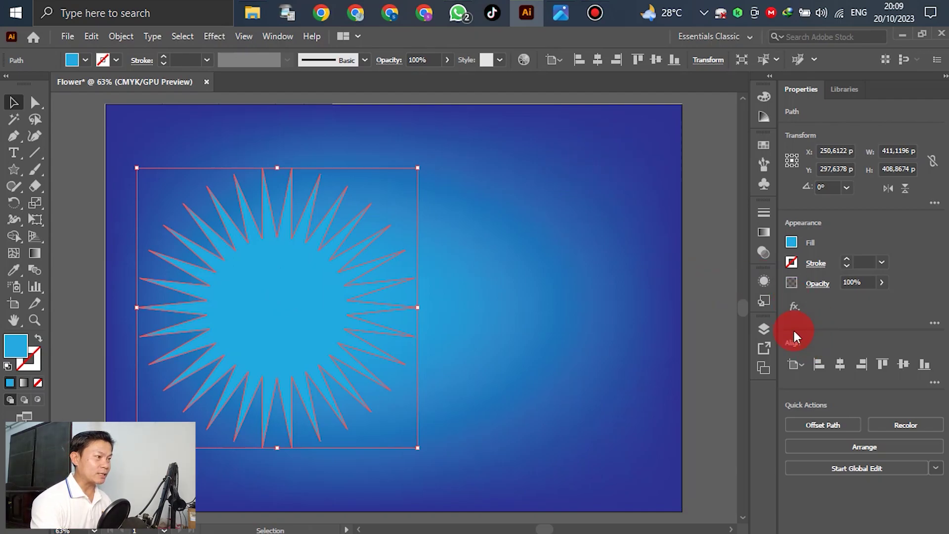
left_click(598, 59)
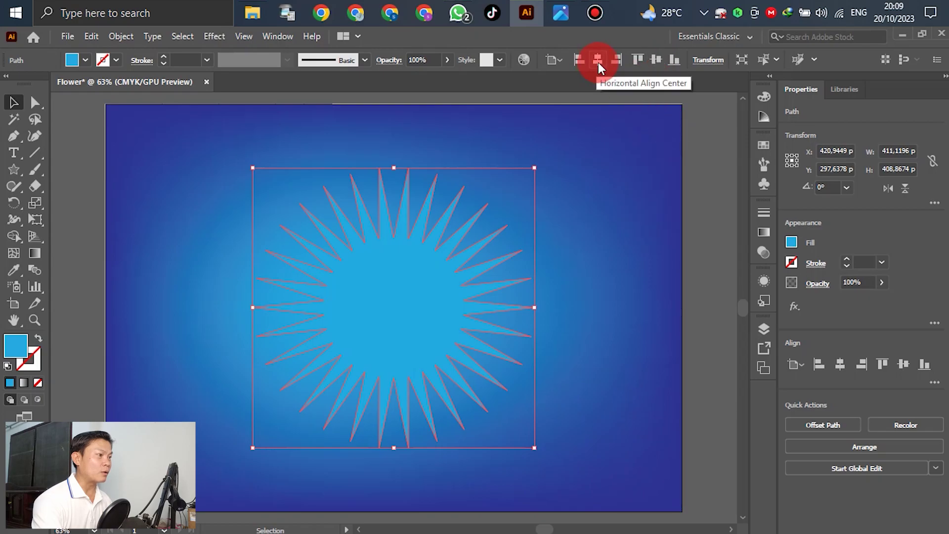
left_click(733, 223)
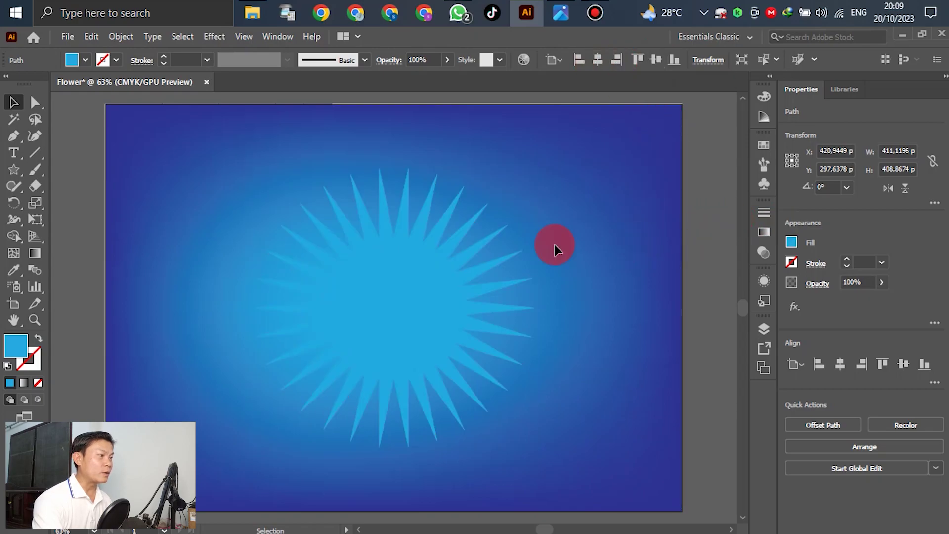
left_click(436, 259)
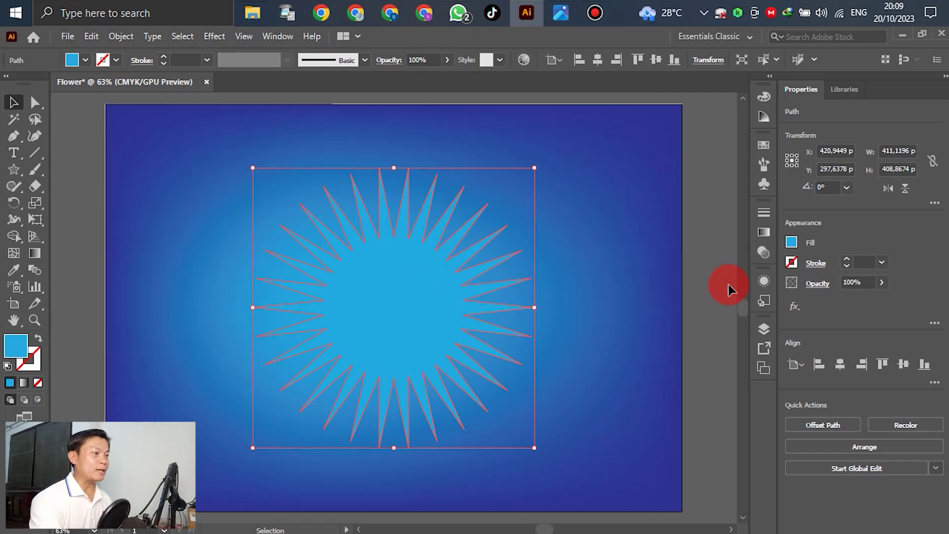
Apply a gradient to the starburst with a green left stop and white right stop.
left_click(763, 282)
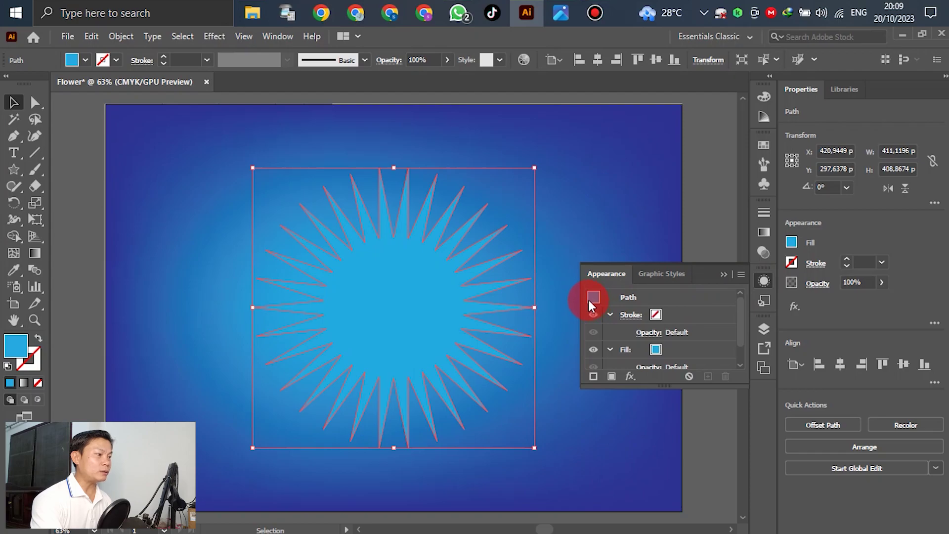
left_click(767, 231)
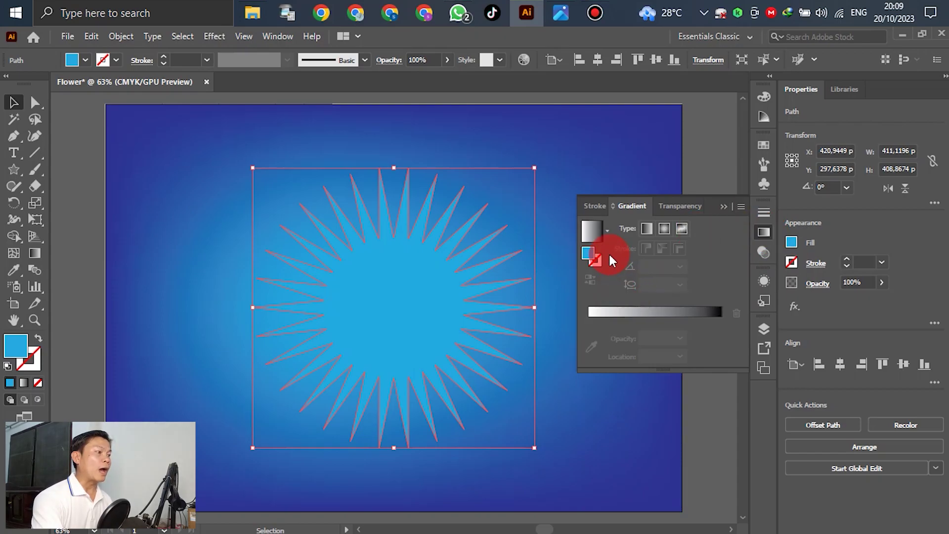
left_click(600, 242)
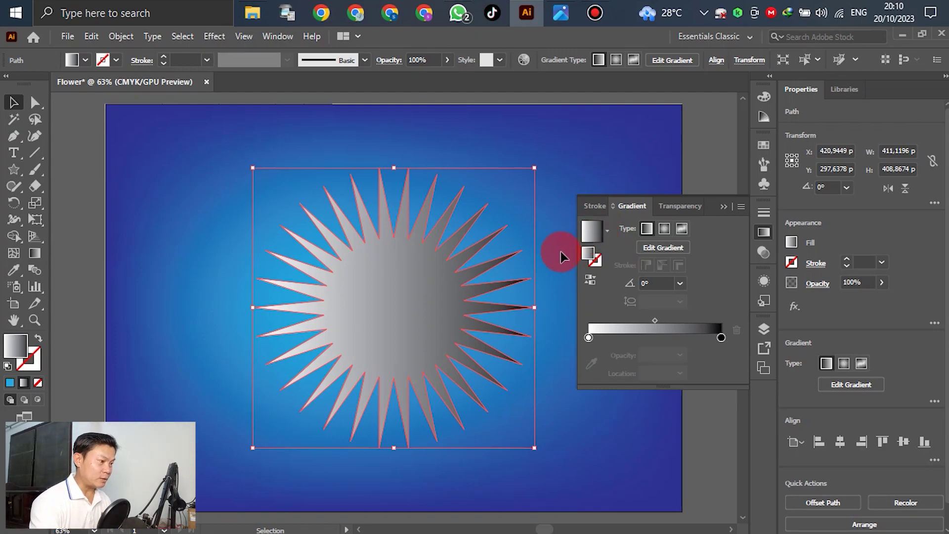
left_click(588, 338)
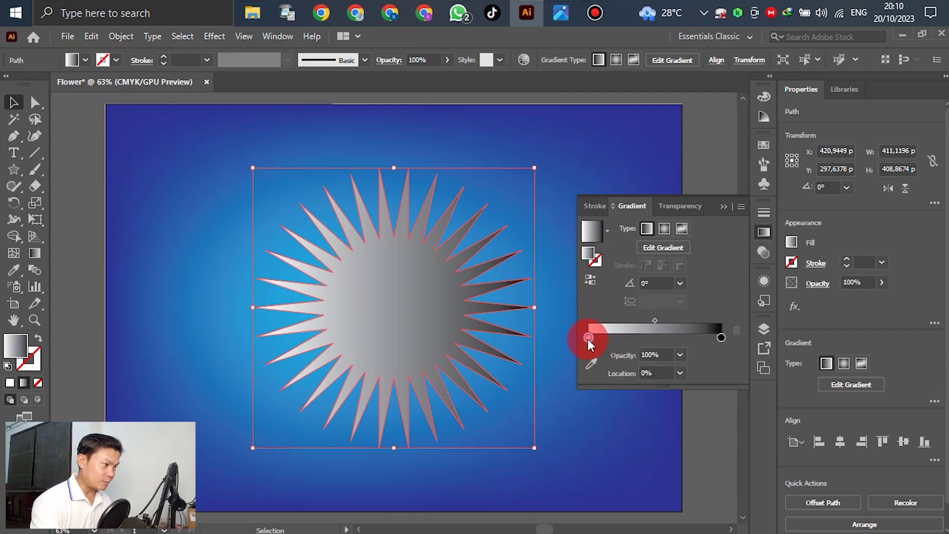
double_click(588, 337)
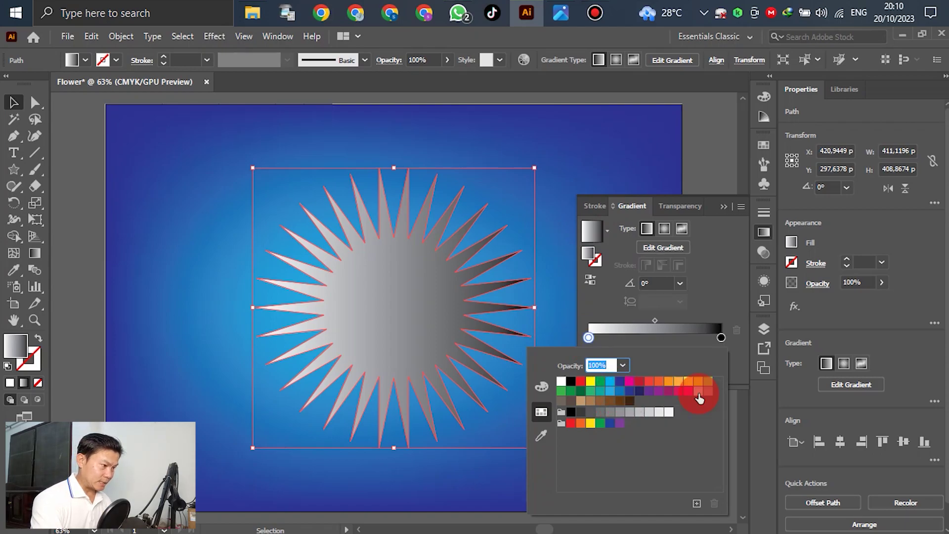
left_click(561, 393)
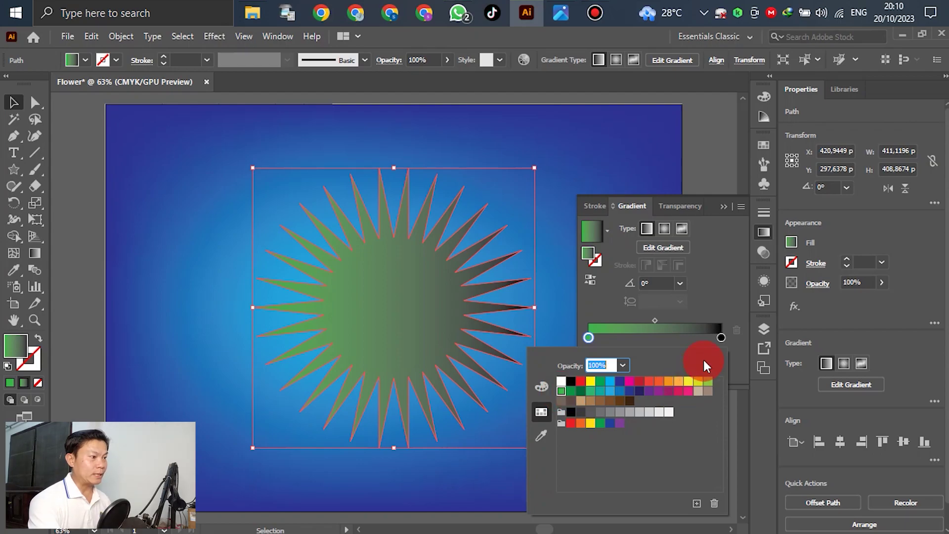
left_click(722, 338)
left_click(720, 336)
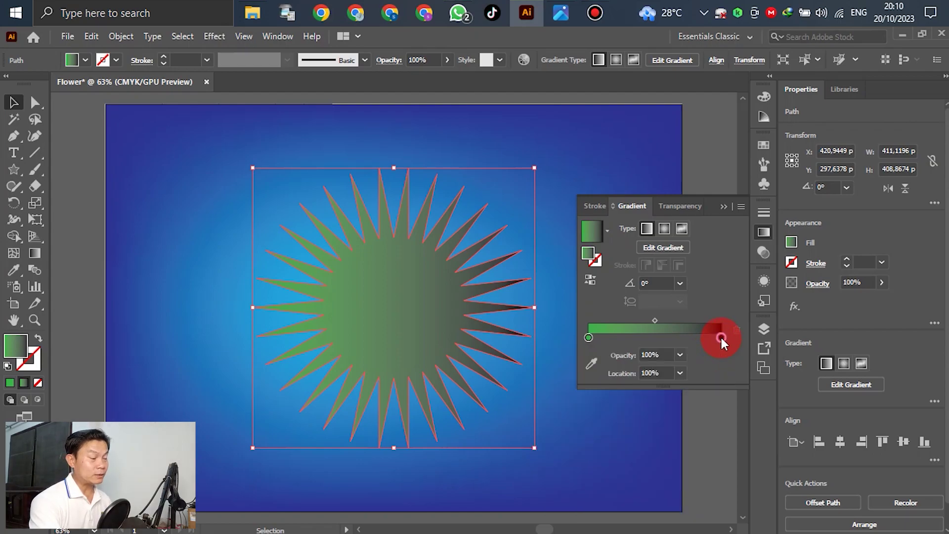
double_click(720, 336)
left_click(561, 382)
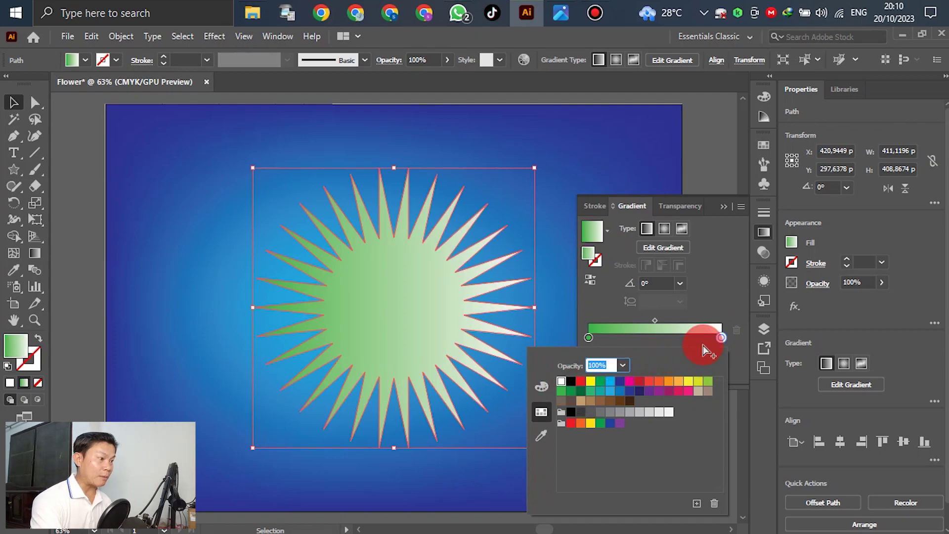
left_click(720, 339)
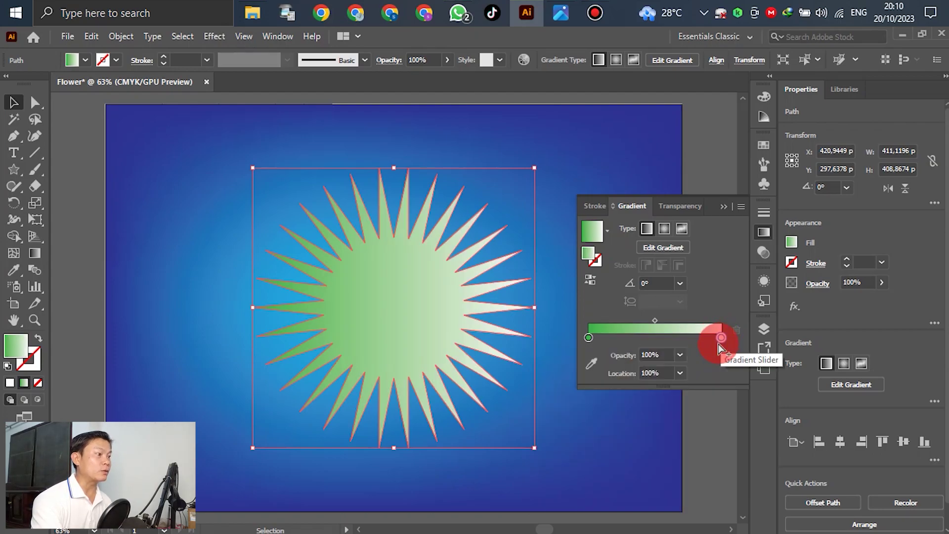
Set the gradient to Radial and reverse it so the centre is white.
left_click(707, 297)
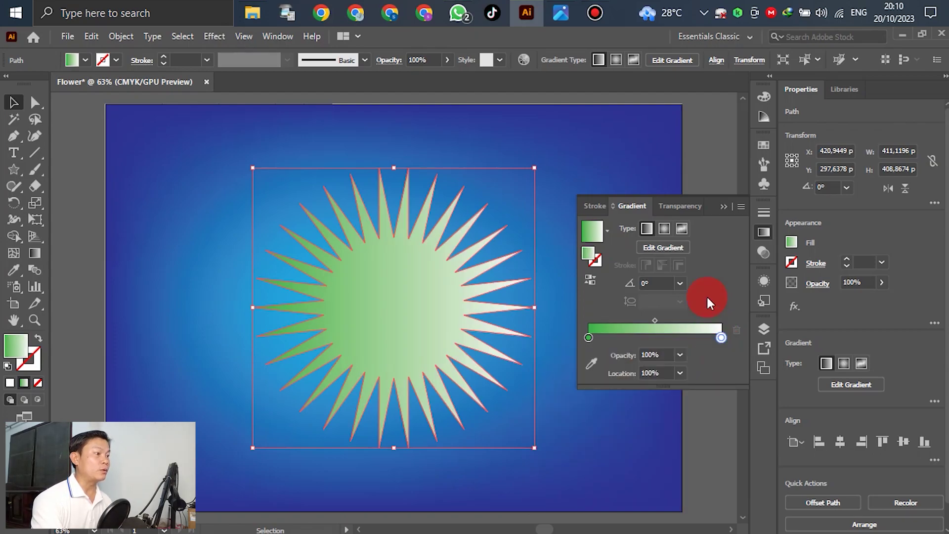
left_click(664, 227)
left_click(664, 230)
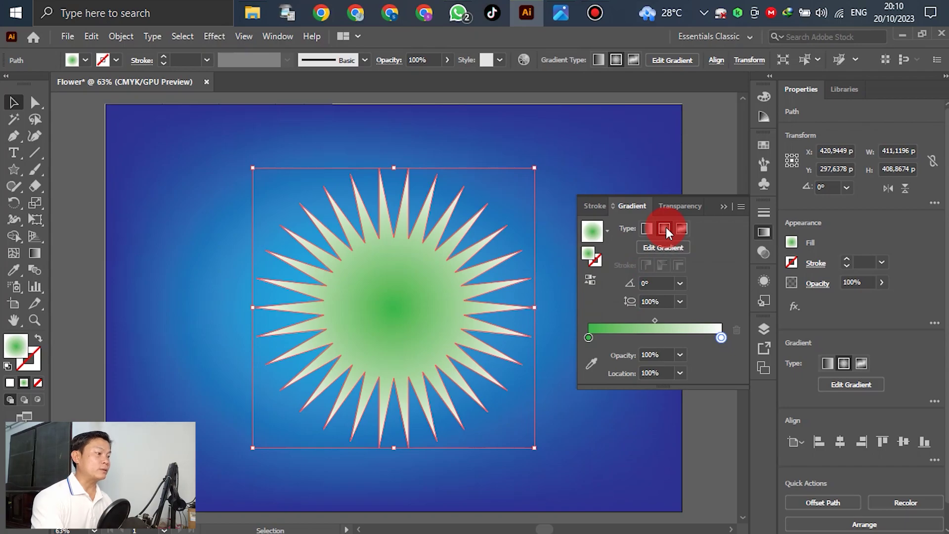
left_click(588, 281)
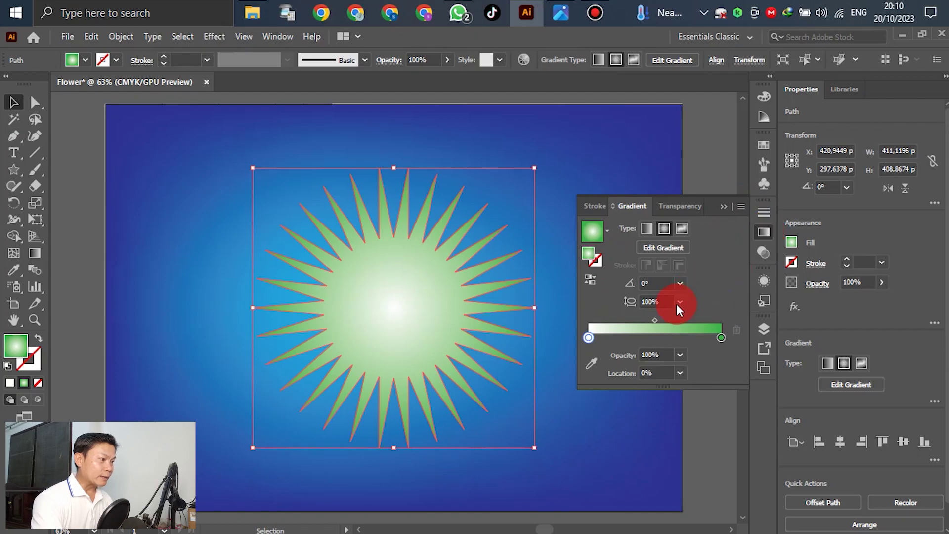
Add a middle gradient stop at about 46% and try CMYK Yellow on it.
left_click(649, 337)
left_click(649, 338)
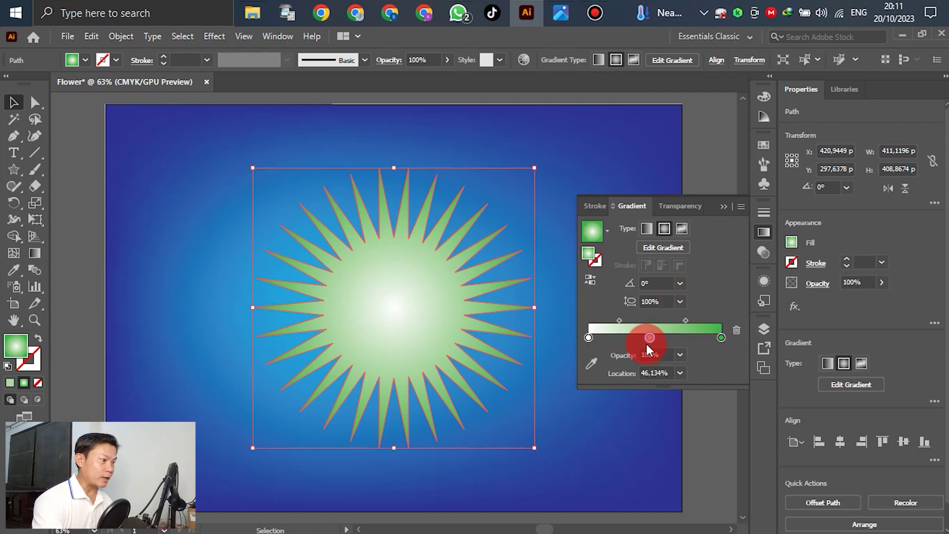
double_click(649, 338)
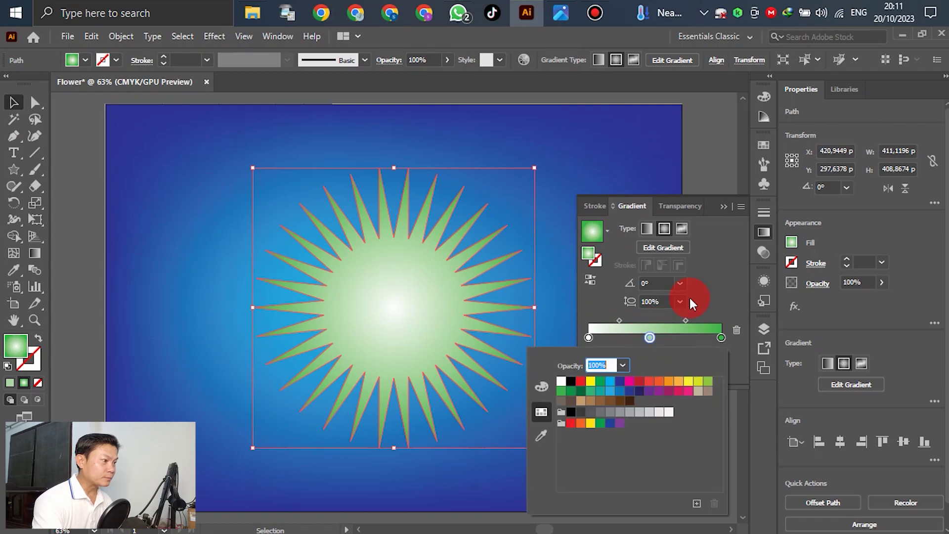
left_click(590, 384)
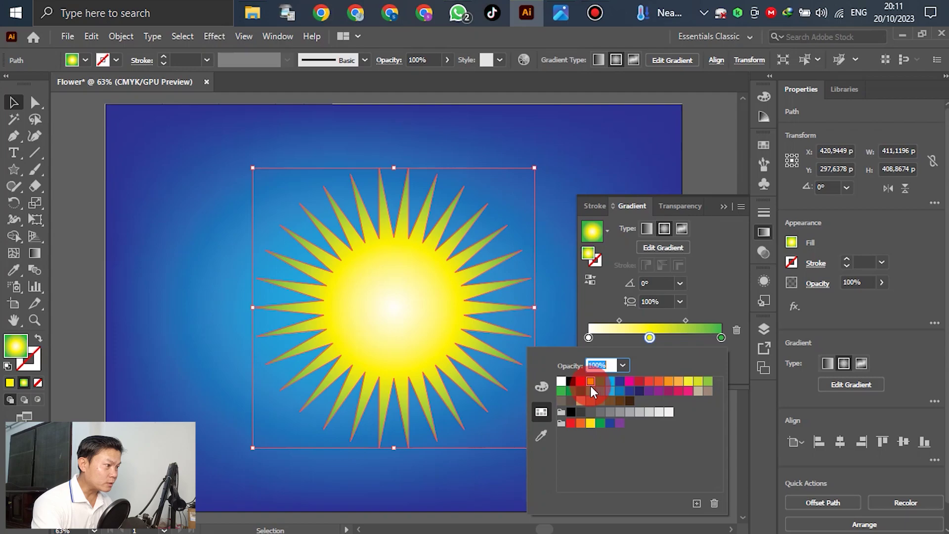
left_click(657, 343)
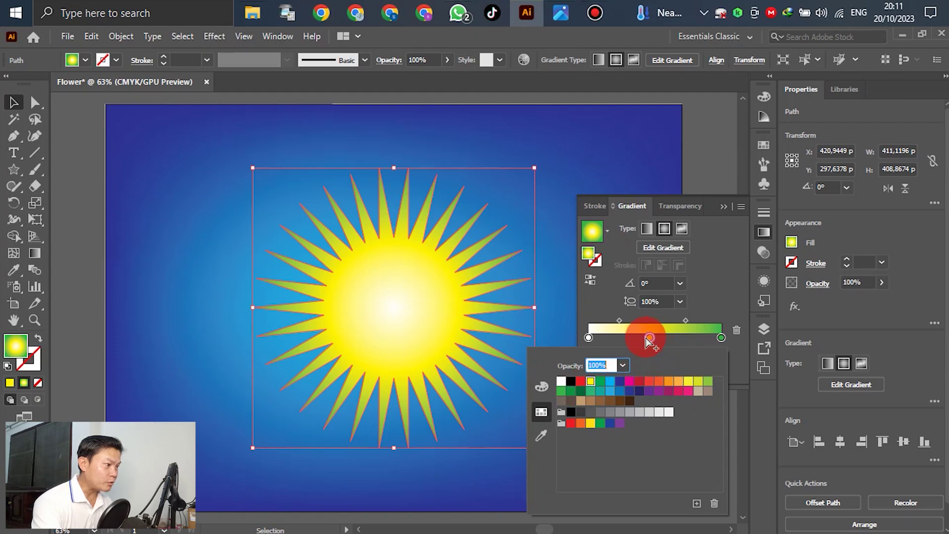
left_click(650, 339)
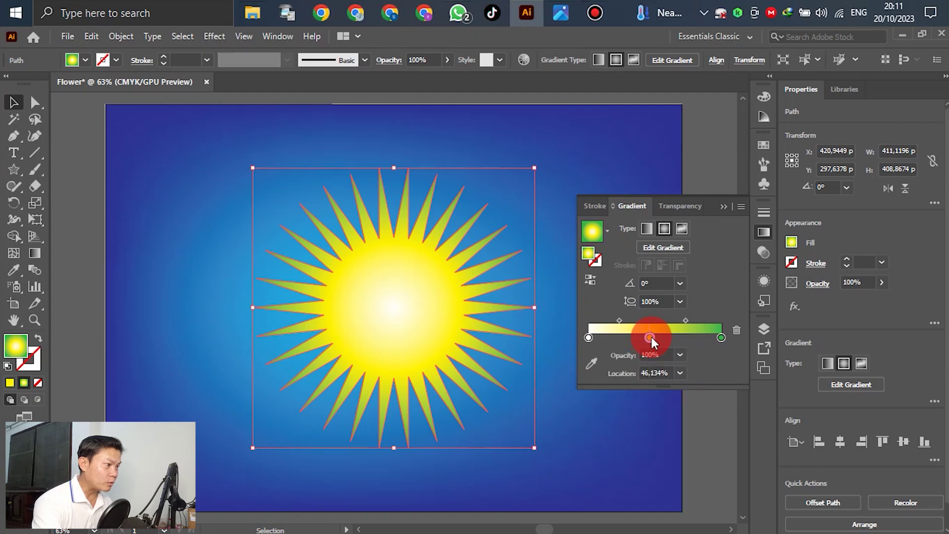
Recolour the middle stop red and shift it toward the gradient's centre.
double_click(651, 337)
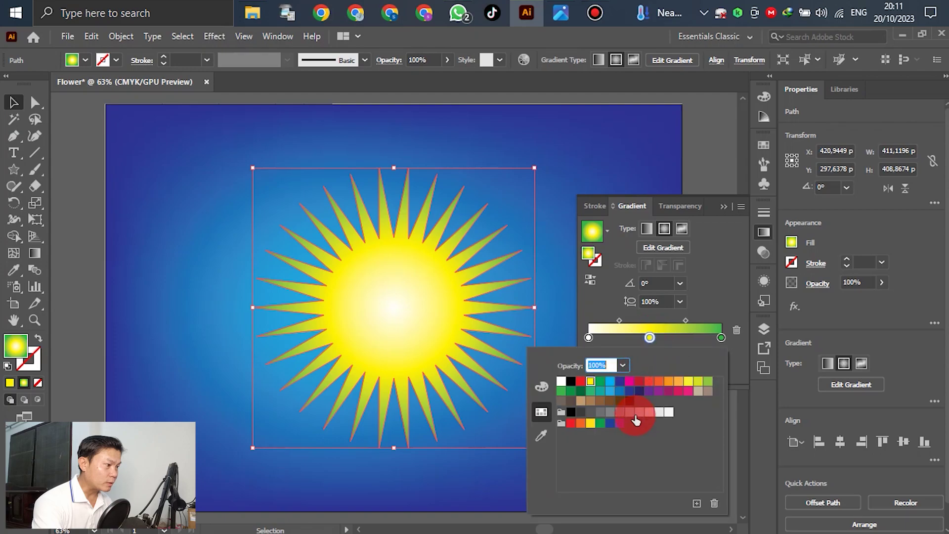
left_click(659, 383)
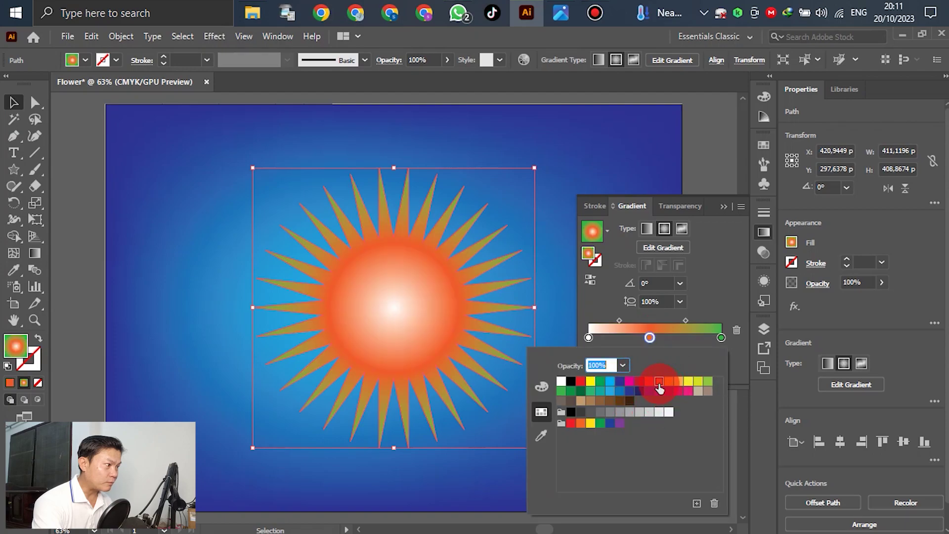
left_click(649, 382)
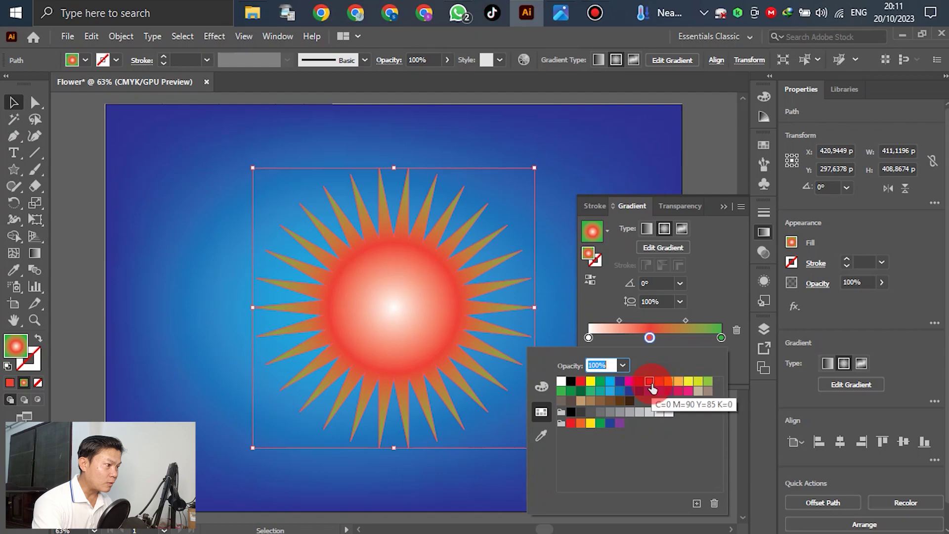
left_click(655, 338)
mouse_move(657, 339)
left_mouse_down()
mouse_move(674, 339)
mouse_move(644, 339)
mouse_move(676, 336)
mouse_move(672, 343)
left_mouse_up()
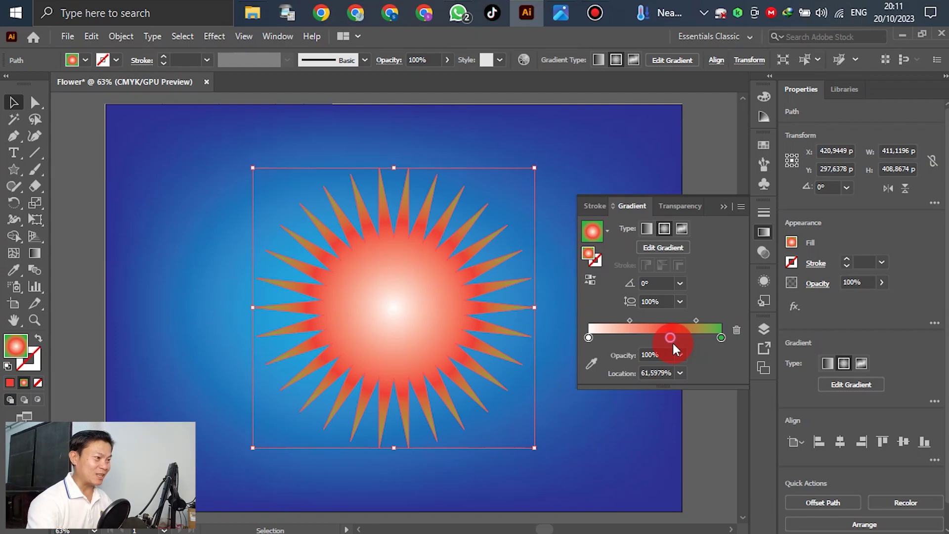
Add a second red stop and spread the two red stops to about 40% and 69%.
left_click_drag(666, 334, 635, 339)
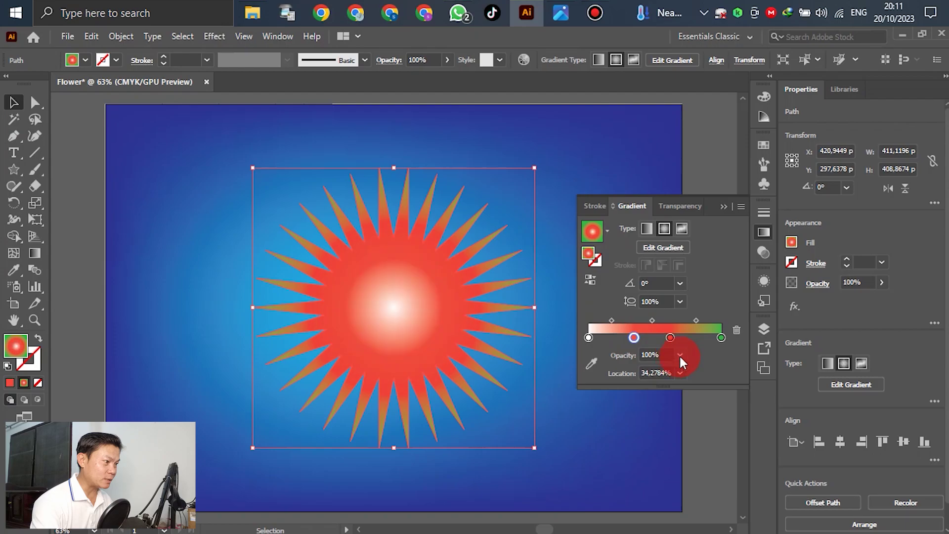
left_click_drag(636, 337, 678, 339)
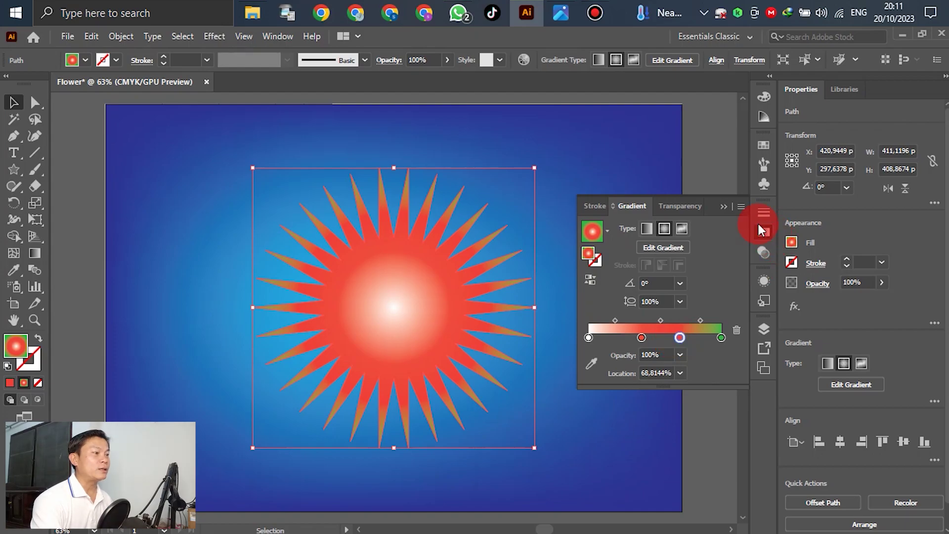
left_click(769, 232)
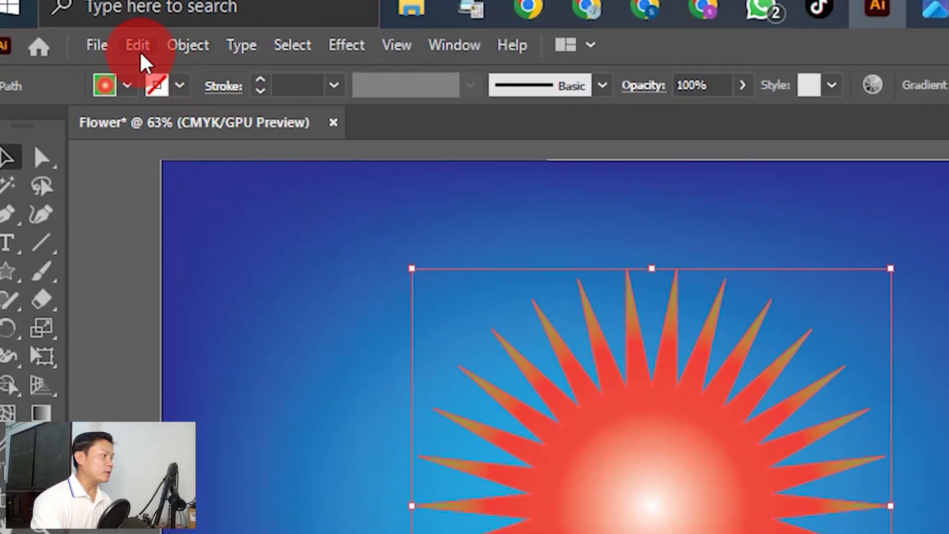
Copy the starburst and Paste in Front to stack a duplicate on top.
left_click(139, 50)
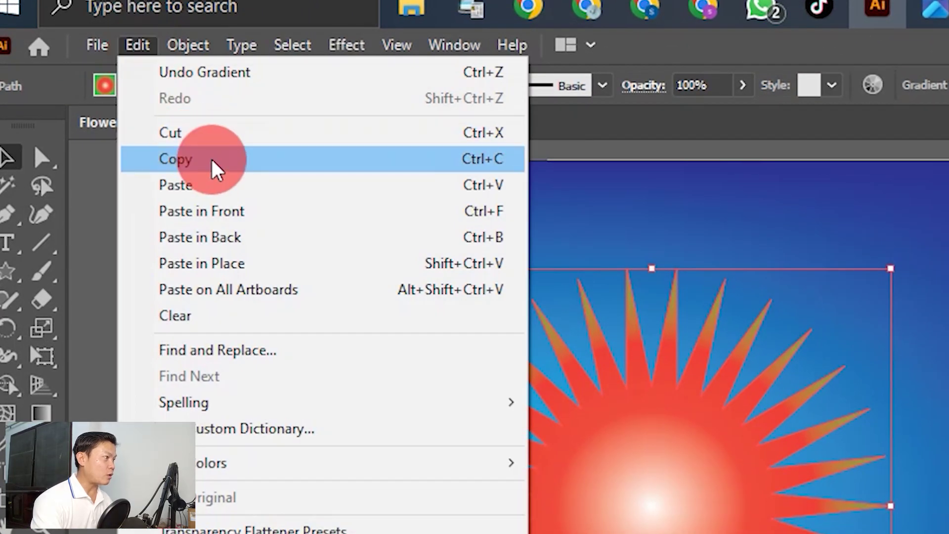
left_click(212, 161)
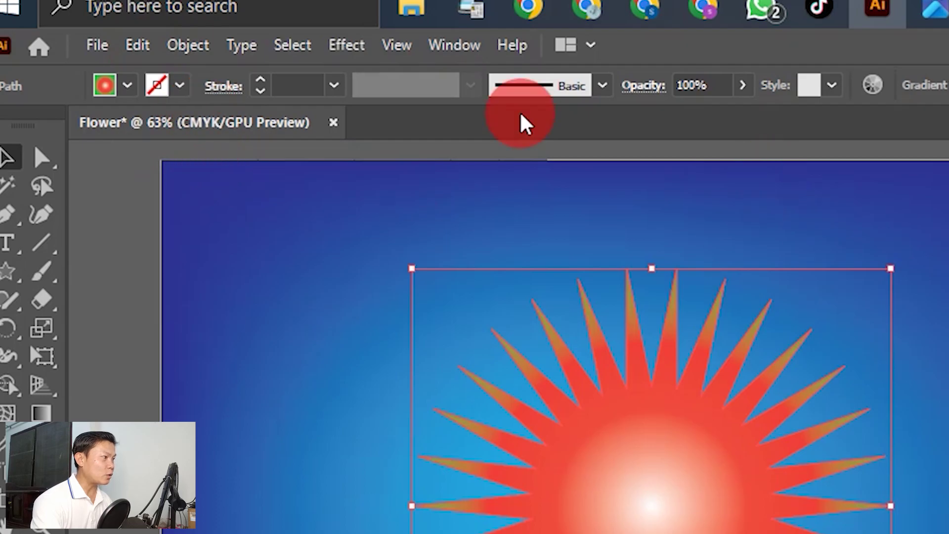
left_click(139, 47)
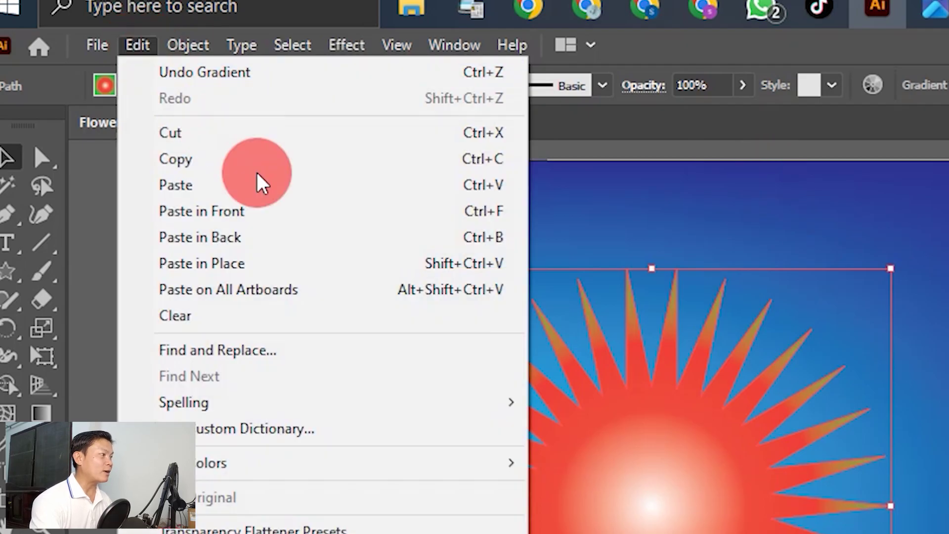
left_click(242, 217)
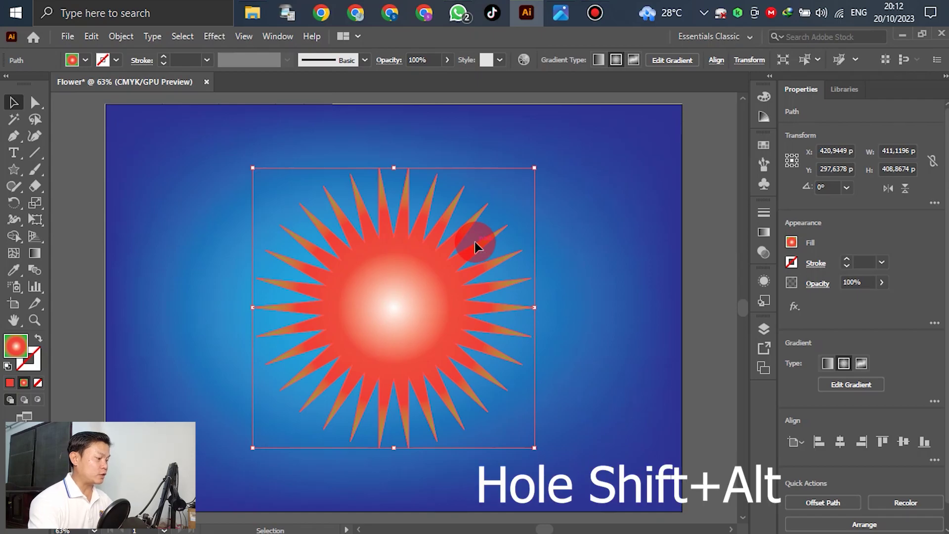
Scale the copy down to about 44 × 44 px at the centre and select both starbursts.
left_click_drag(536, 174, 427, 294)
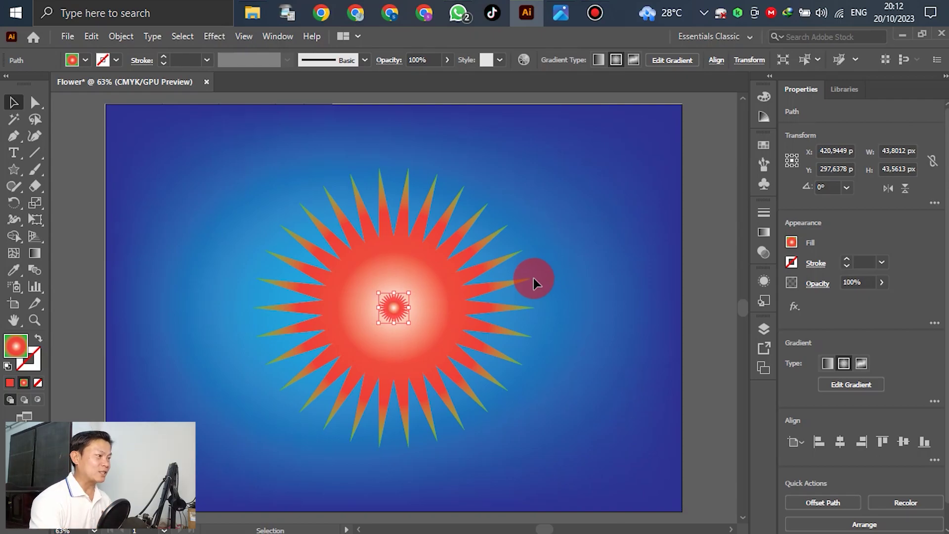
left_click_drag(224, 123, 462, 376)
left_click_drag(447, 315, 613, 497)
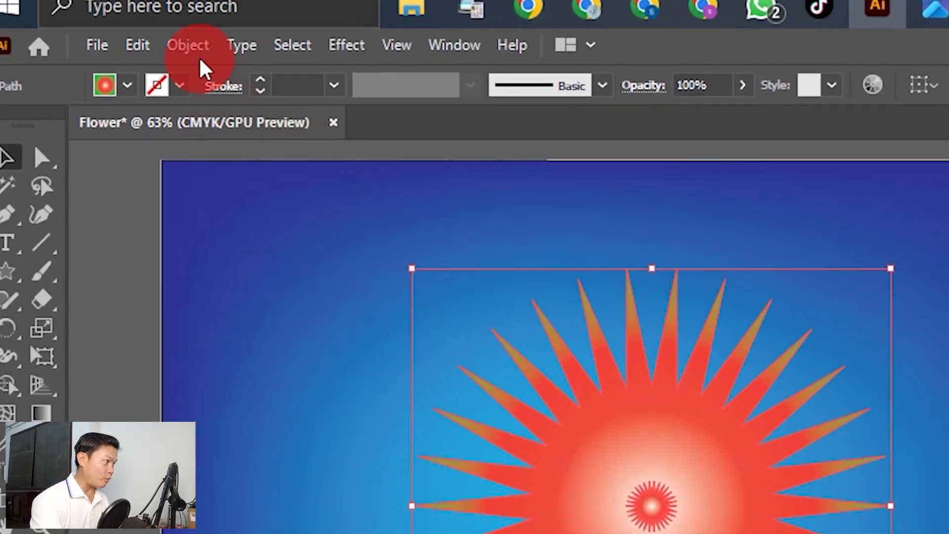
Make a blend between the small and large starbursts with Object > Blend > Make.
left_click(185, 45)
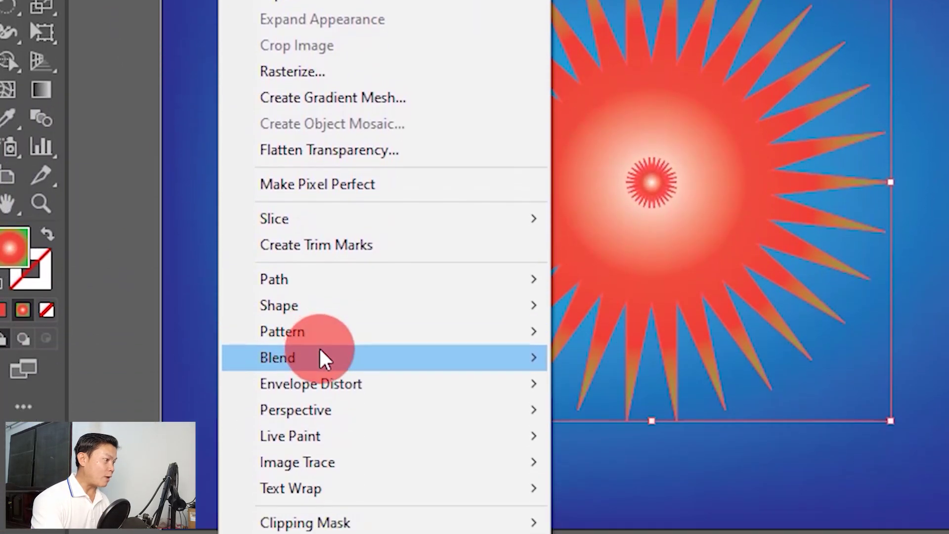
mouse_move(322, 352)
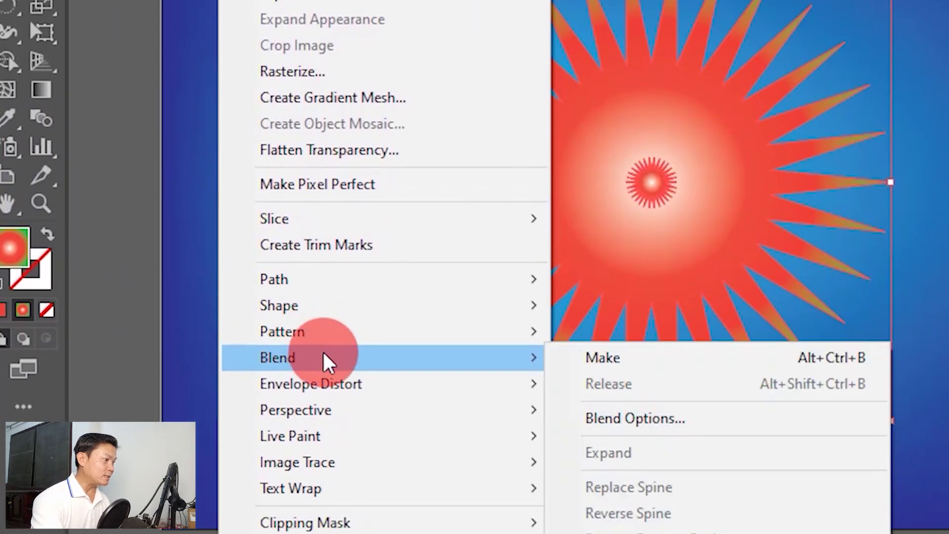
left_click(776, 366)
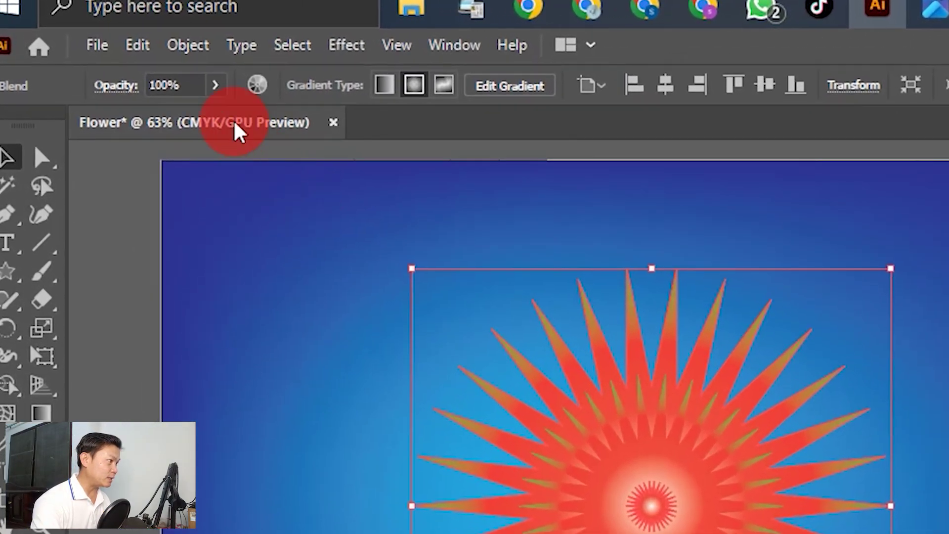
left_click(191, 53)
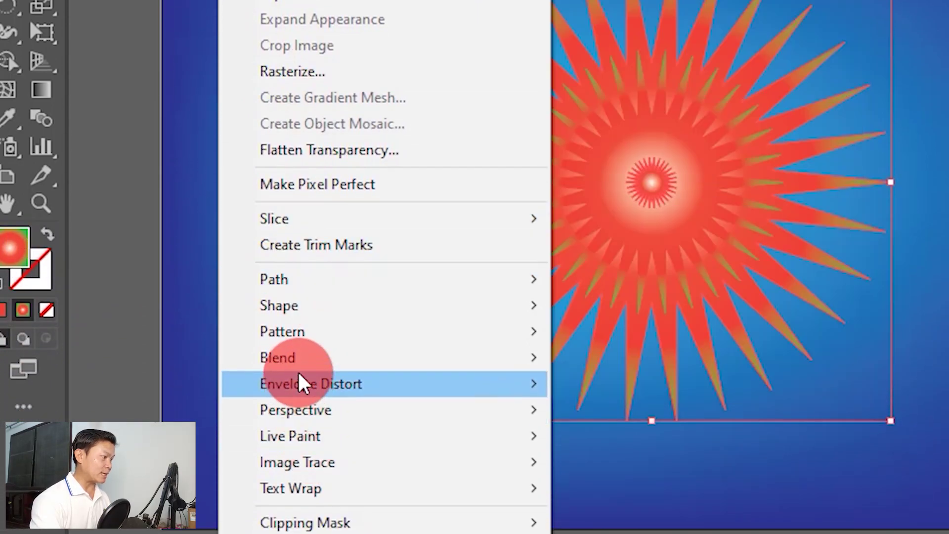
mouse_move(297, 360)
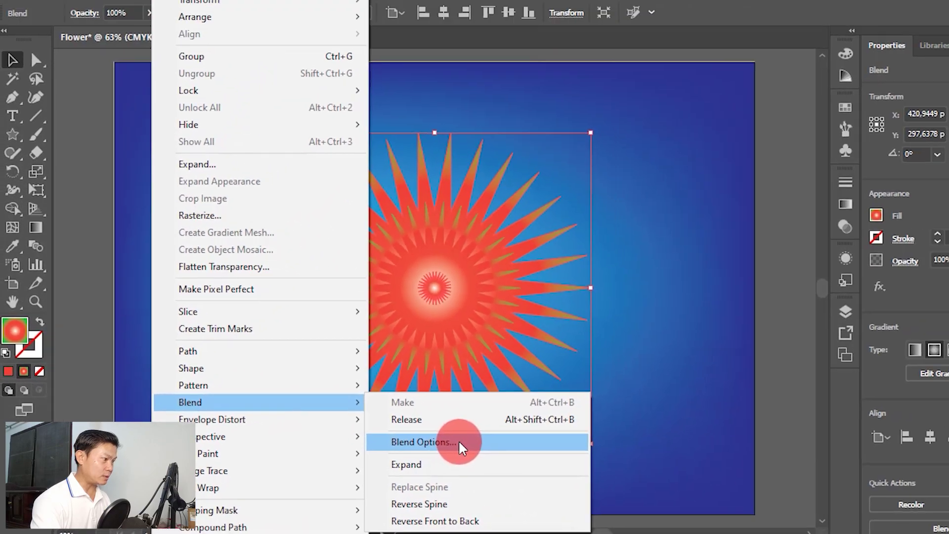
Set the blend spacing to Specified Steps with 50 steps.
left_click(689, 419)
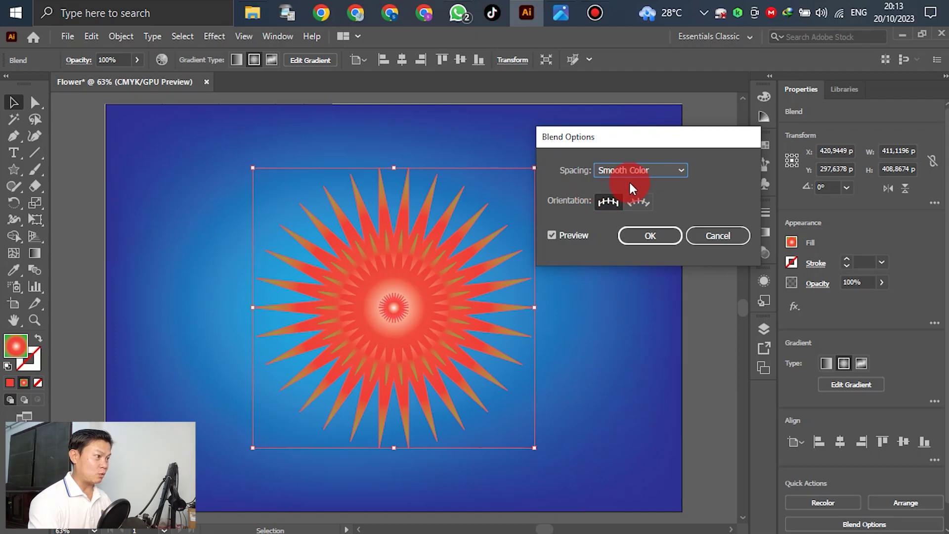
left_click(655, 172)
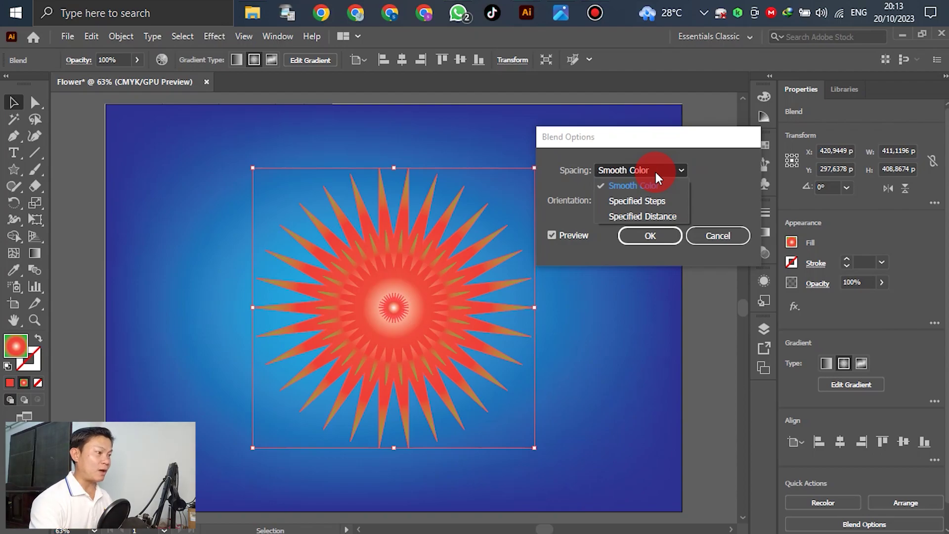
left_click(640, 201)
left_click_drag(717, 170, 671, 178)
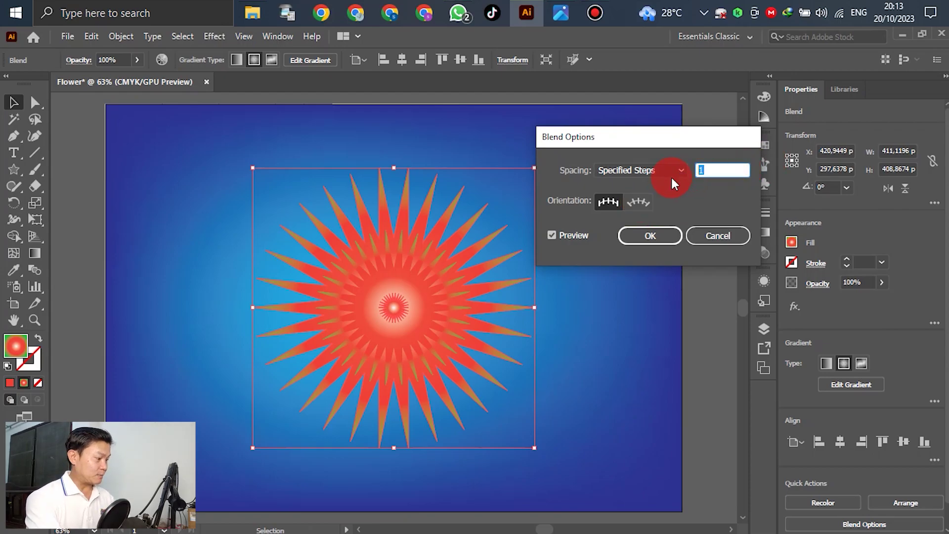
type("50")
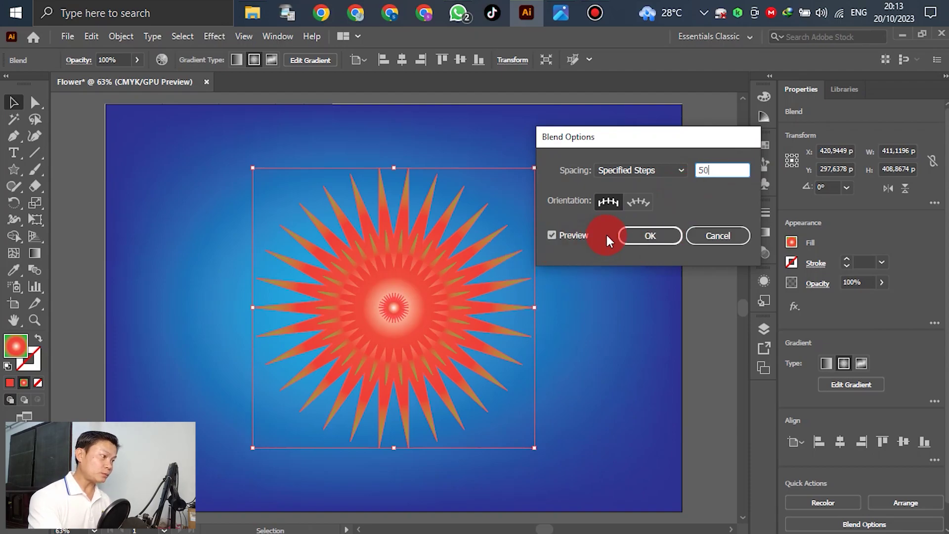
left_click(659, 237)
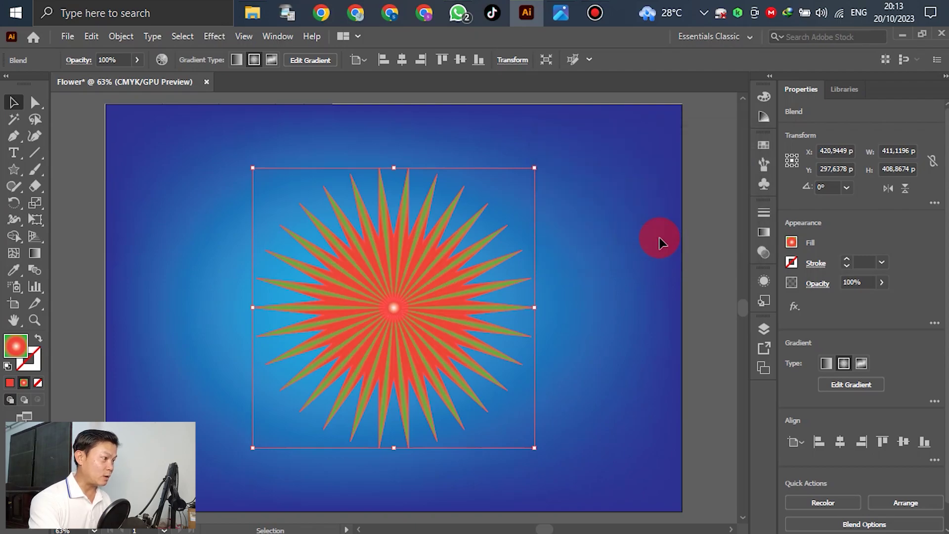
Select the whole blended flower and bring up Effect > Distort & Transform.
scroll(435, 311, "up", 2)
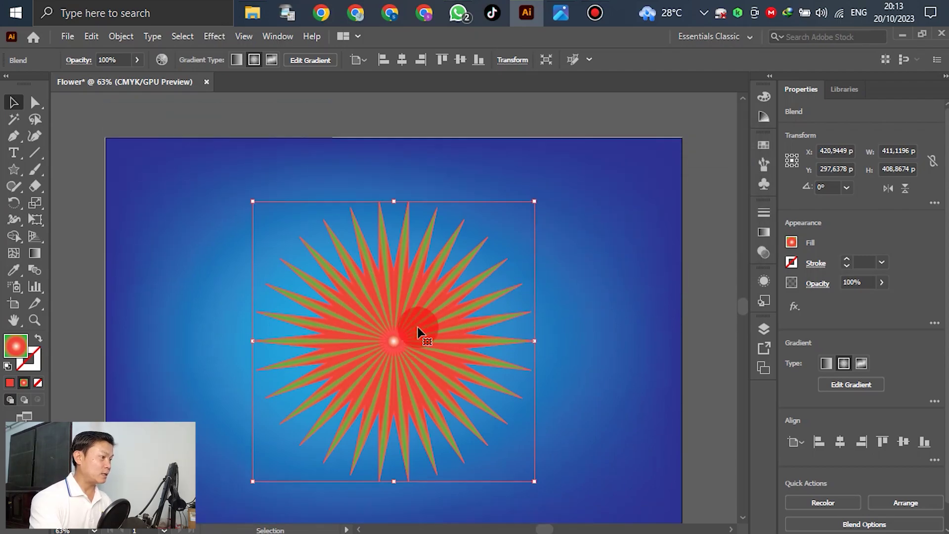
key("ctrl")
scroll(467, 286, "up", 3)
scroll(455, 296, "down", 3)
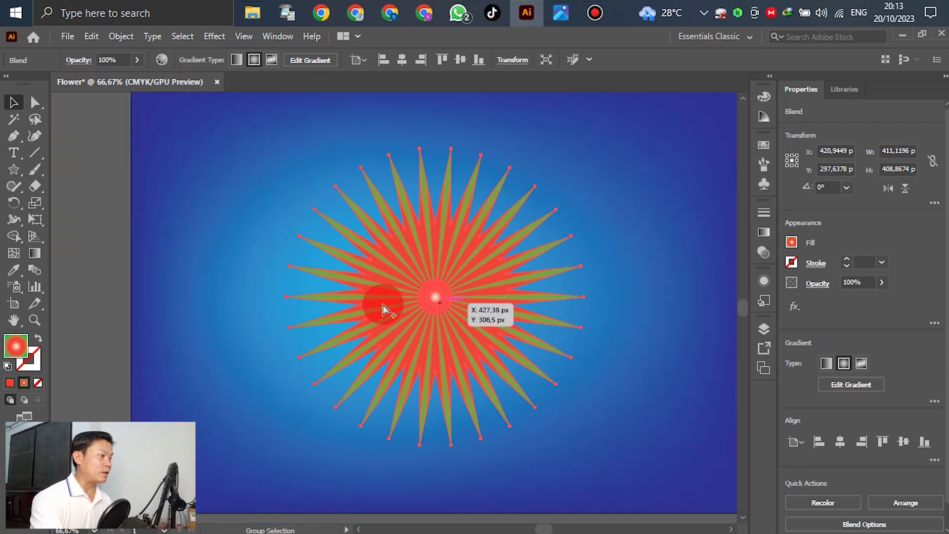
left_click(477, 293)
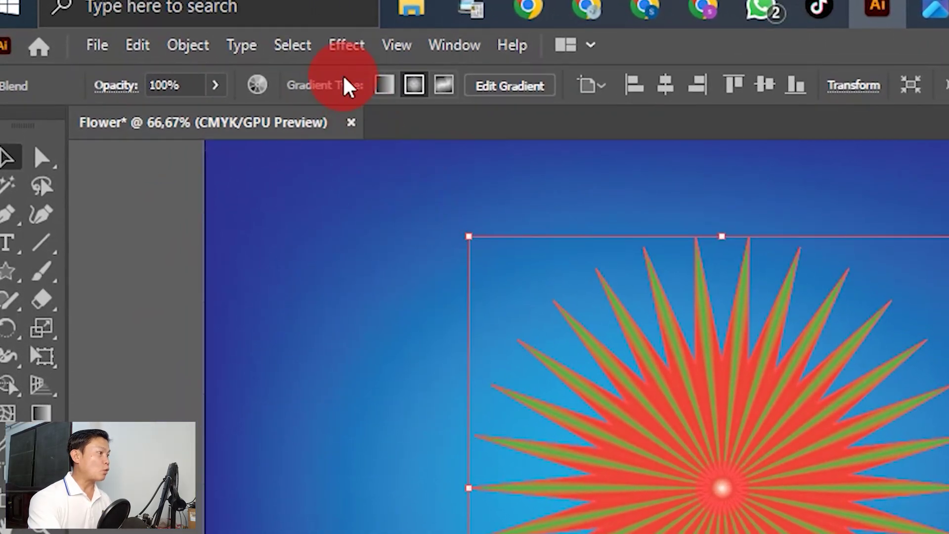
left_click(345, 48)
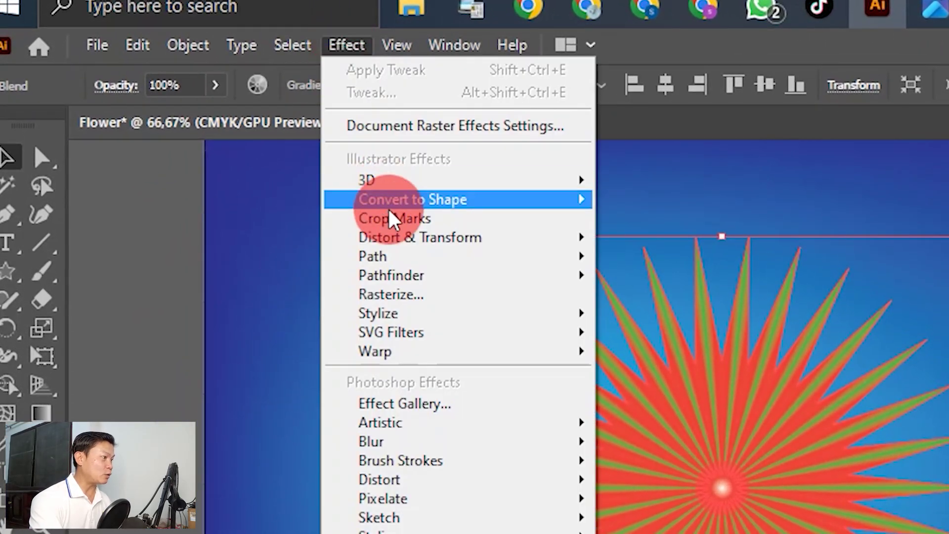
mouse_move(393, 240)
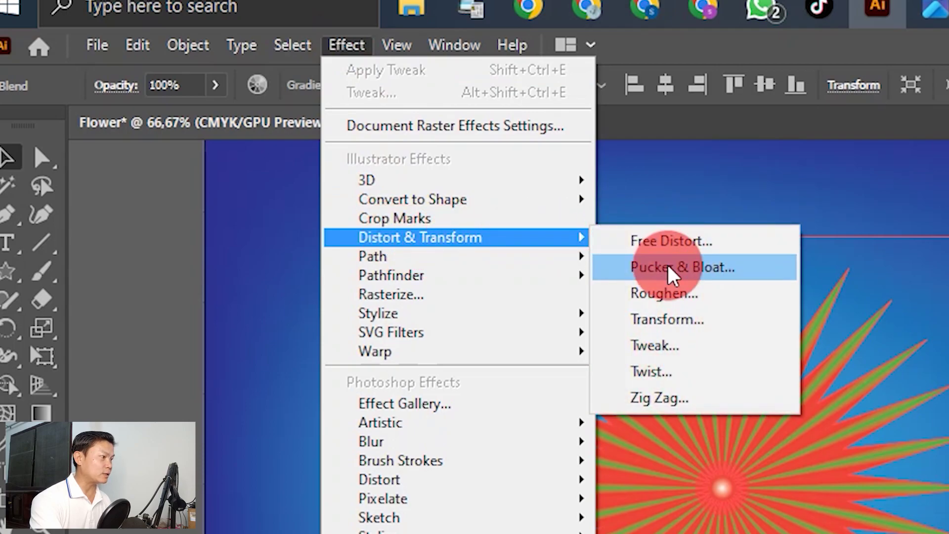
Apply a relative Tweak of 10% horizontal and 10% vertical to the flower.
left_click(657, 361)
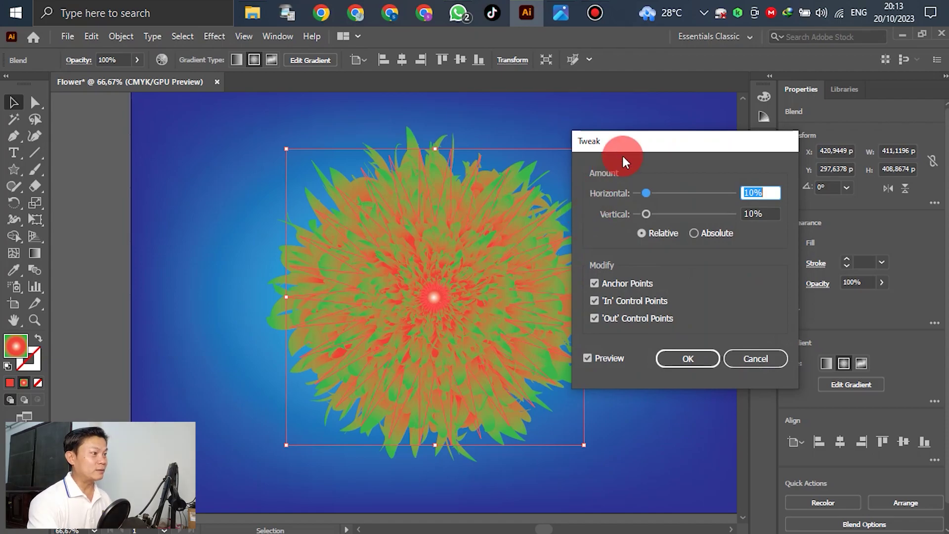
left_click_drag(623, 157, 707, 101)
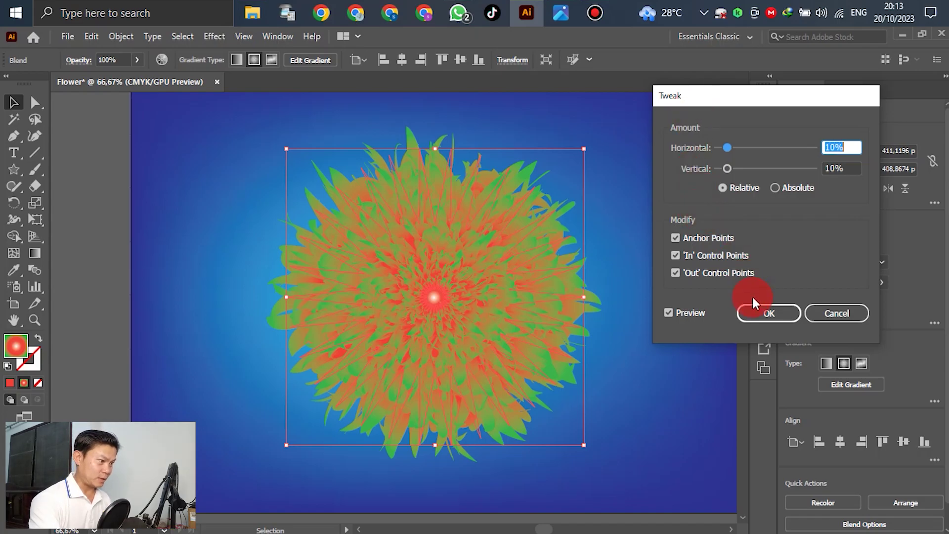
left_click_drag(731, 167, 754, 168)
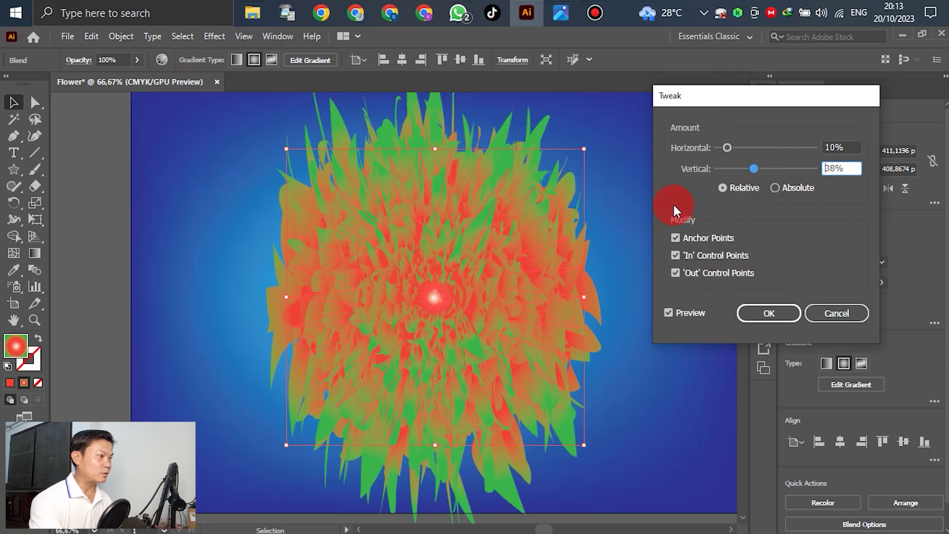
type("10")
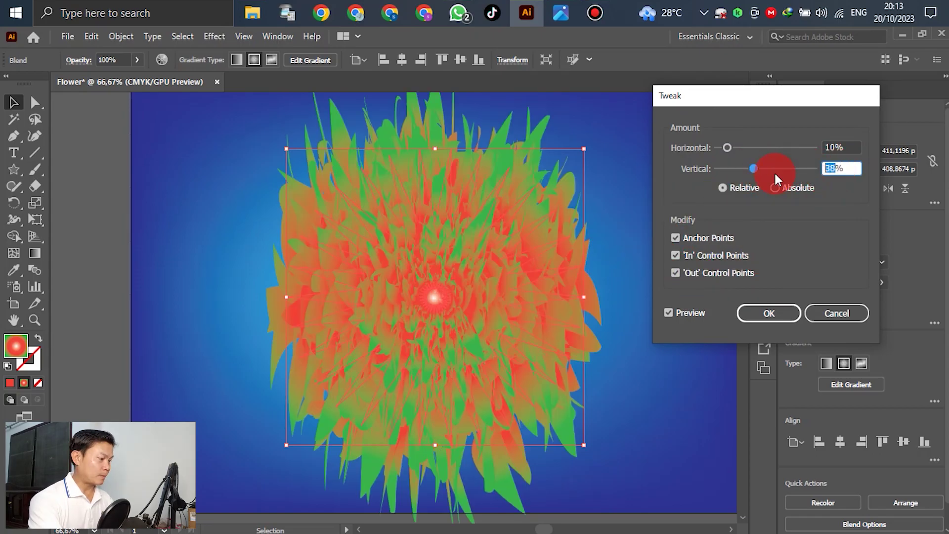
left_click(843, 148)
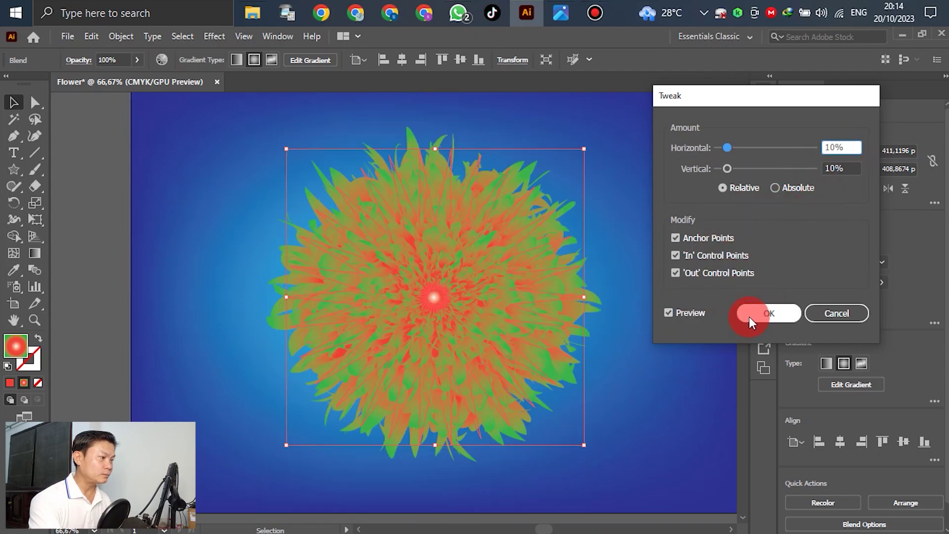
left_click(749, 316)
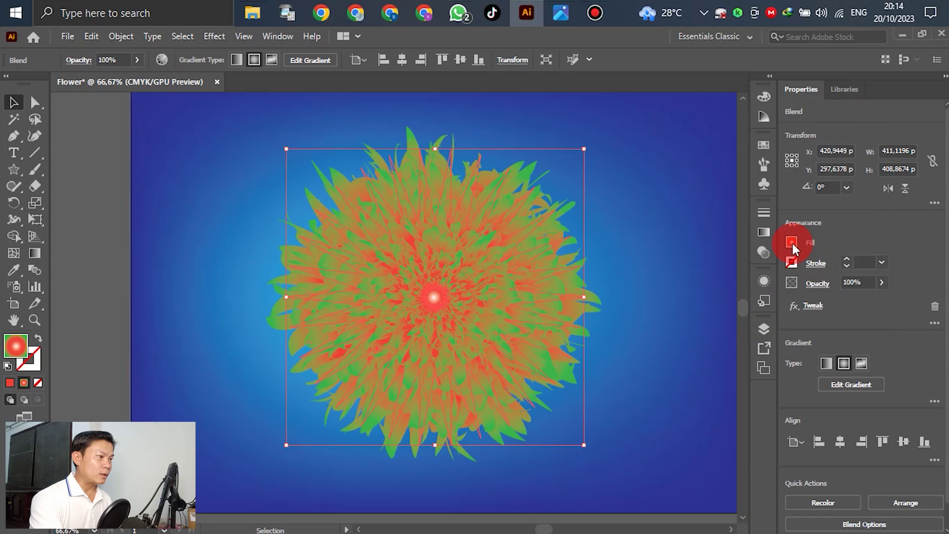
Shift the second gradient stop toward the start and make the third stop white.
left_click(792, 242)
left_click(791, 242)
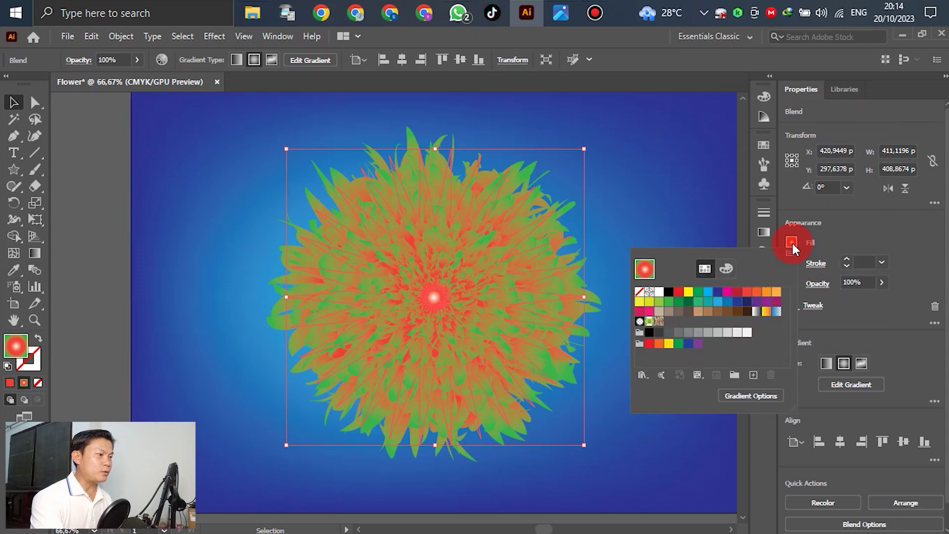
left_click(791, 241)
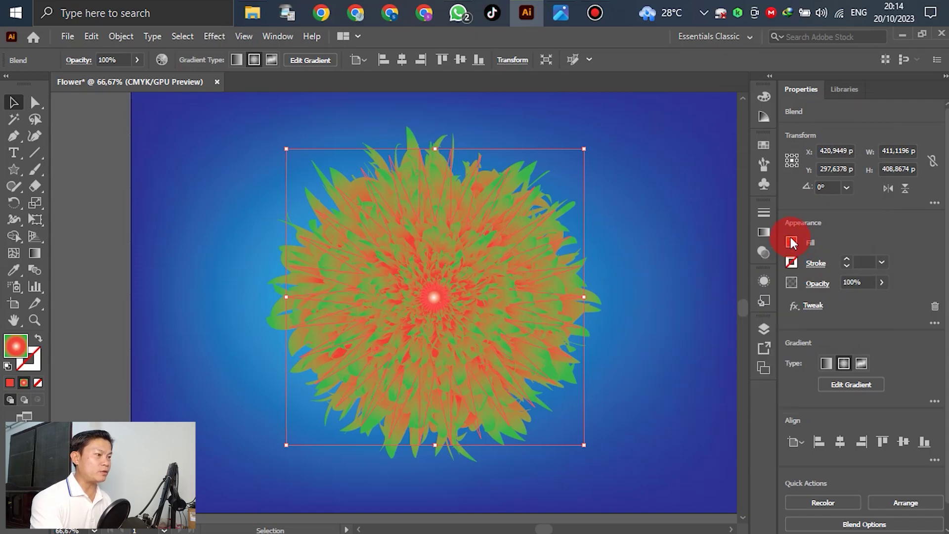
left_click(765, 232)
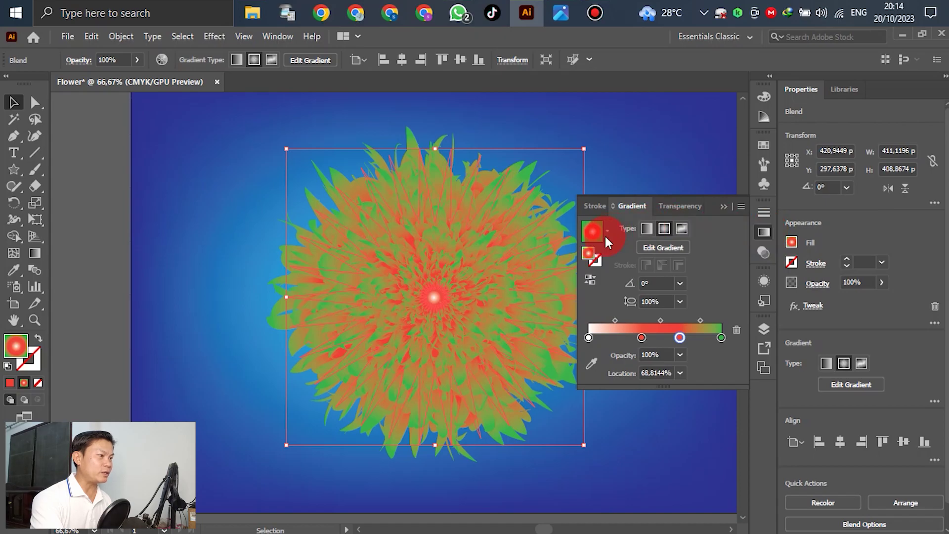
left_click_drag(641, 337, 624, 337)
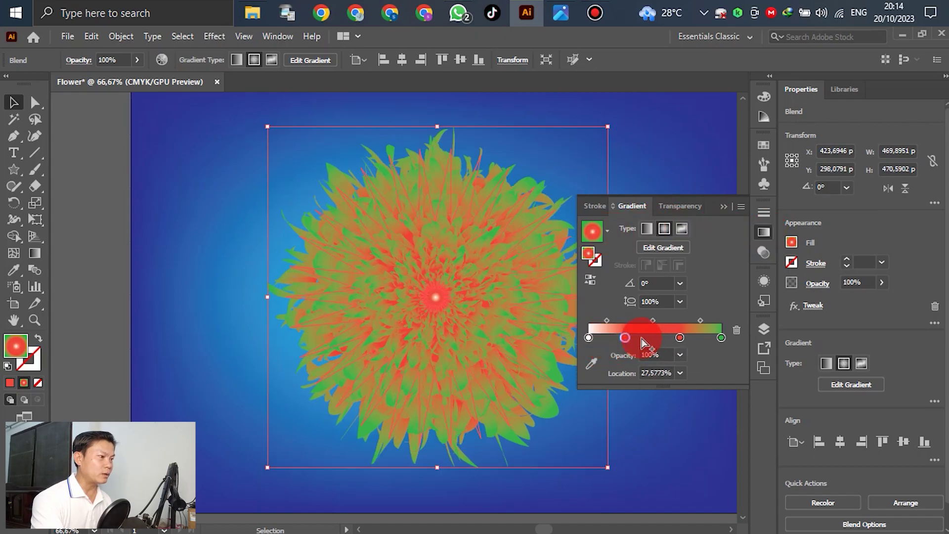
left_click(680, 337)
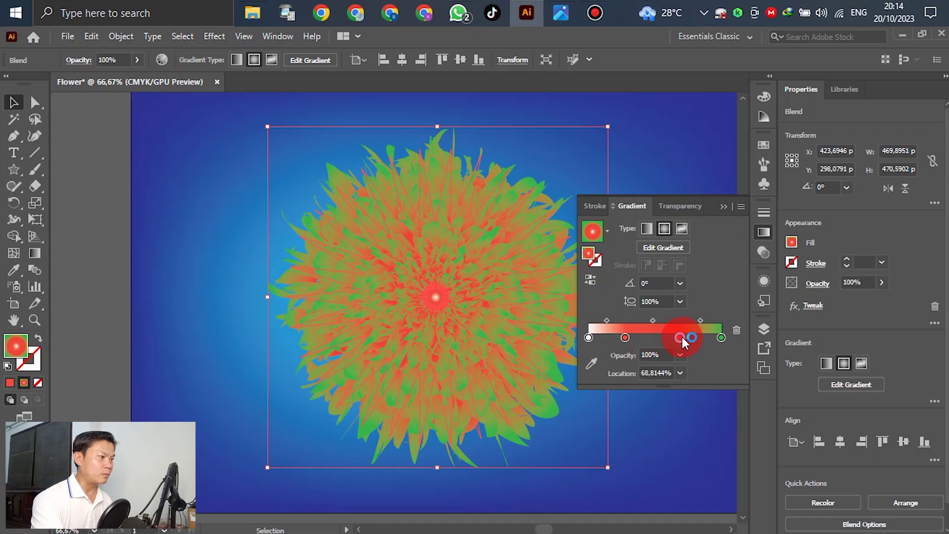
double_click(680, 337)
left_click(668, 412)
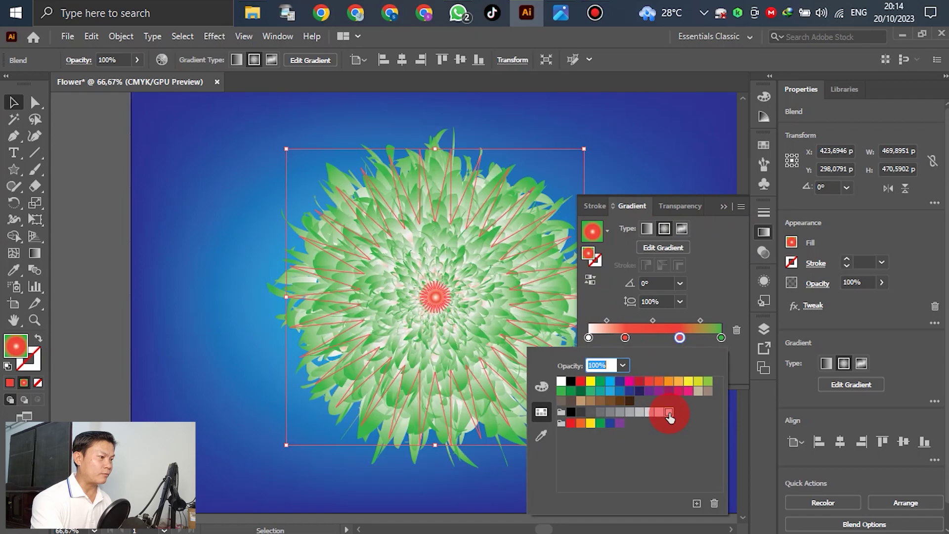
left_click(678, 337)
left_click_drag(680, 337, 671, 337)
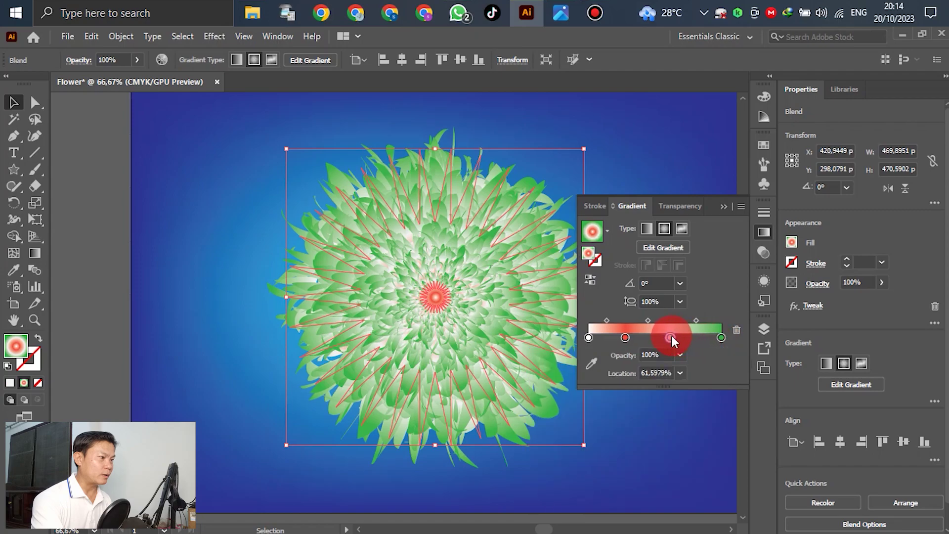
Make the end gradient stop pink and spread the middle stops further out.
left_click(721, 337)
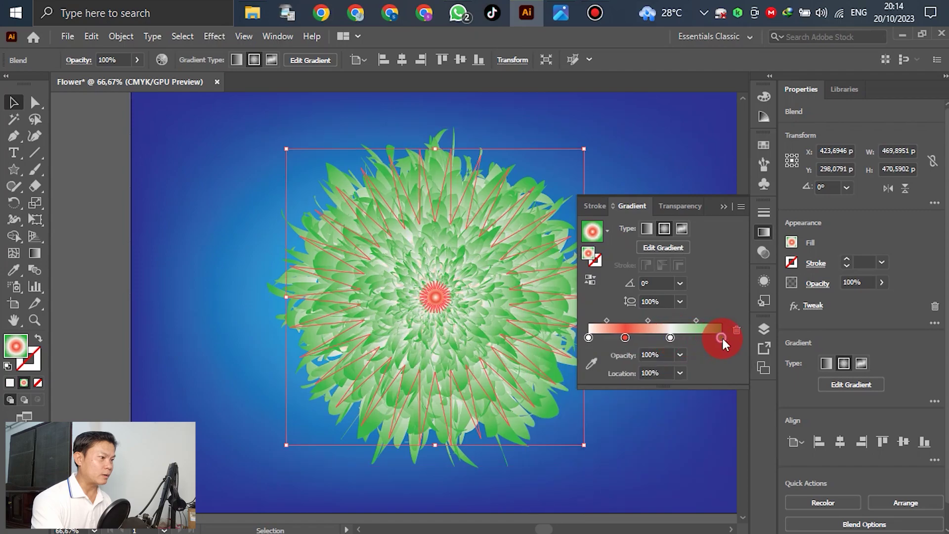
double_click(721, 337)
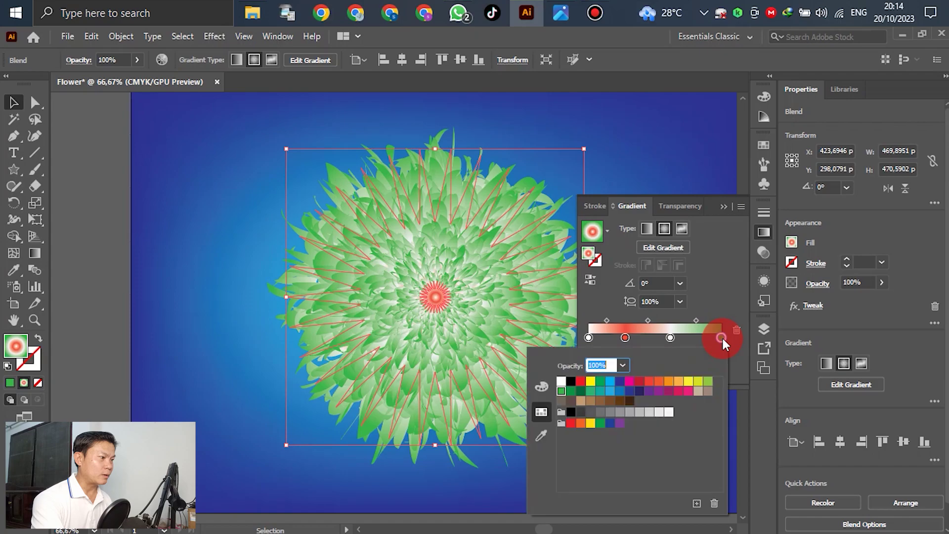
left_click(649, 412)
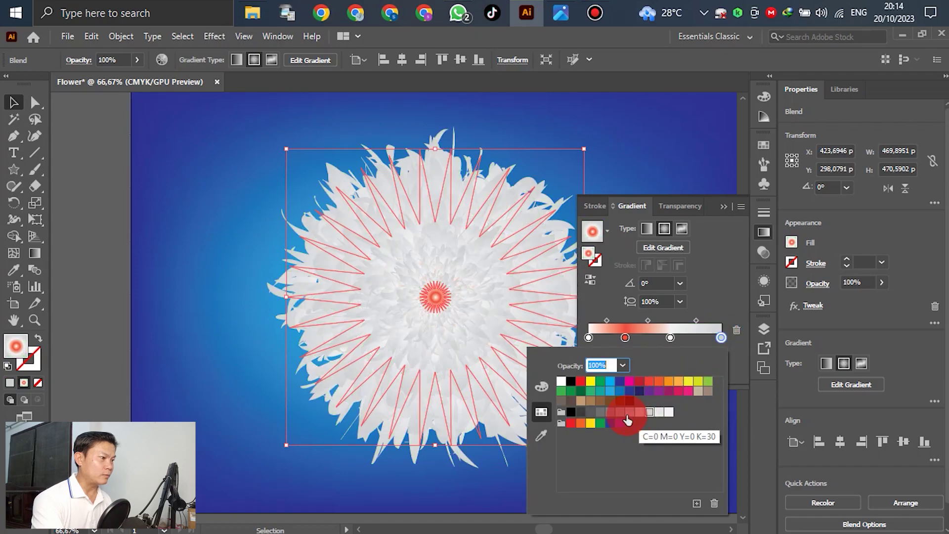
left_click(581, 423)
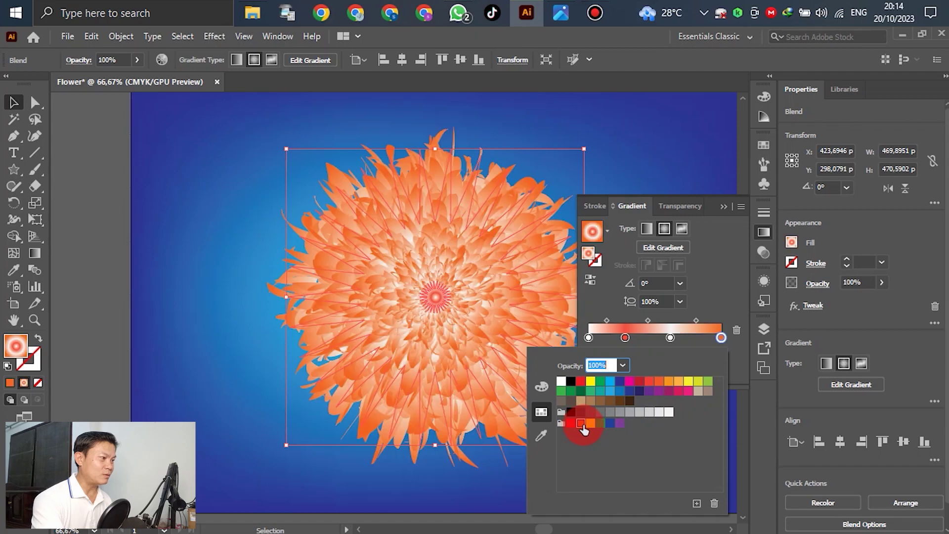
left_click(688, 392)
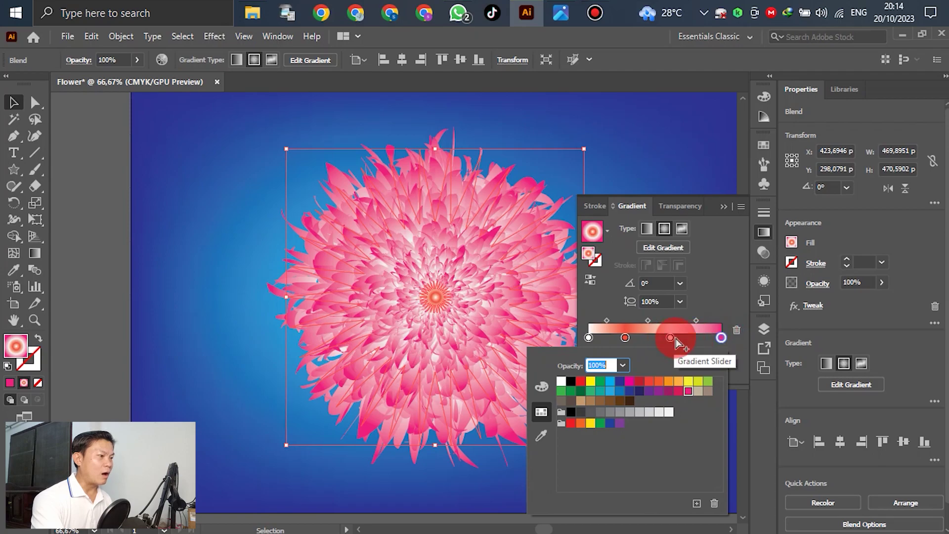
left_click(689, 339)
left_click_drag(670, 337, 636, 337)
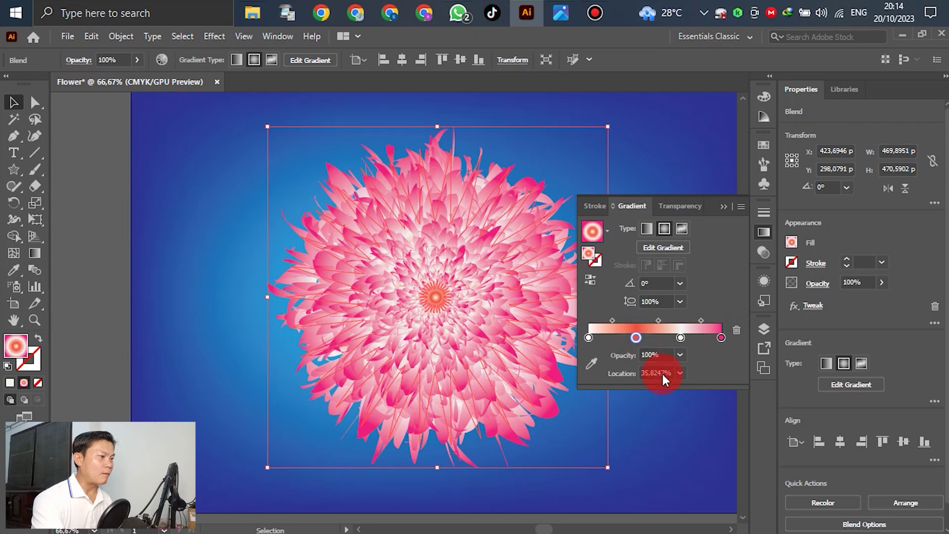
left_click(764, 234)
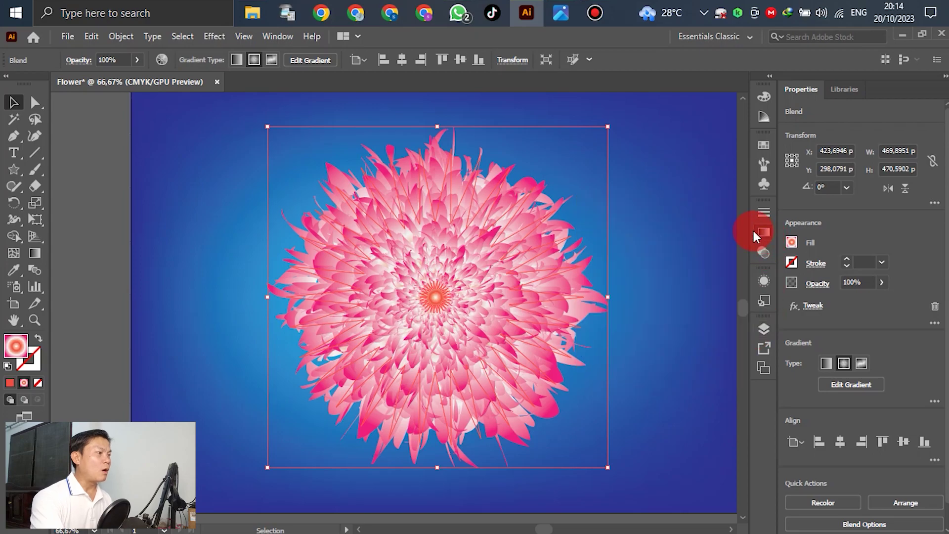
Scale the pink flower down around its centre to about 388 × 389 px.
scroll(648, 236, "down", 2)
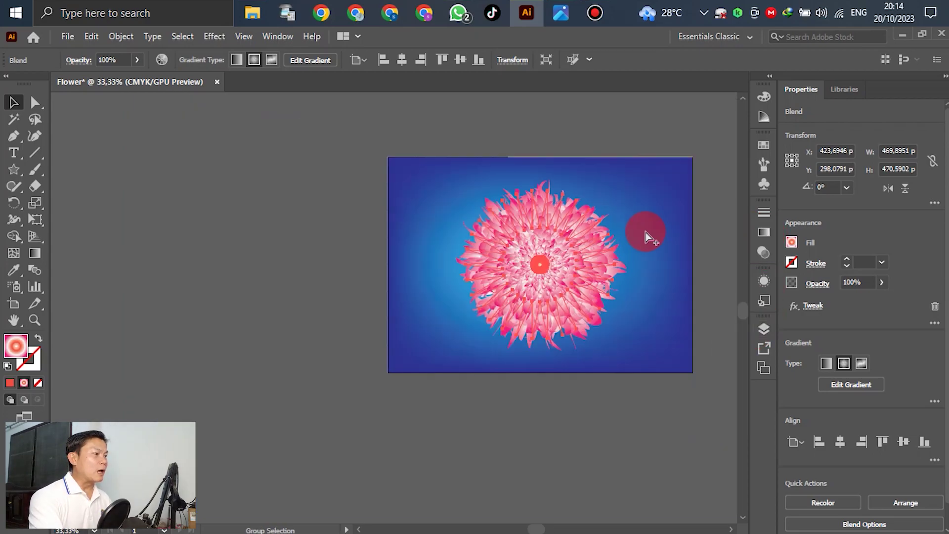
scroll(598, 238, "up", 2)
scroll(519, 250, "down", 1)
scroll(462, 251, "up", 2)
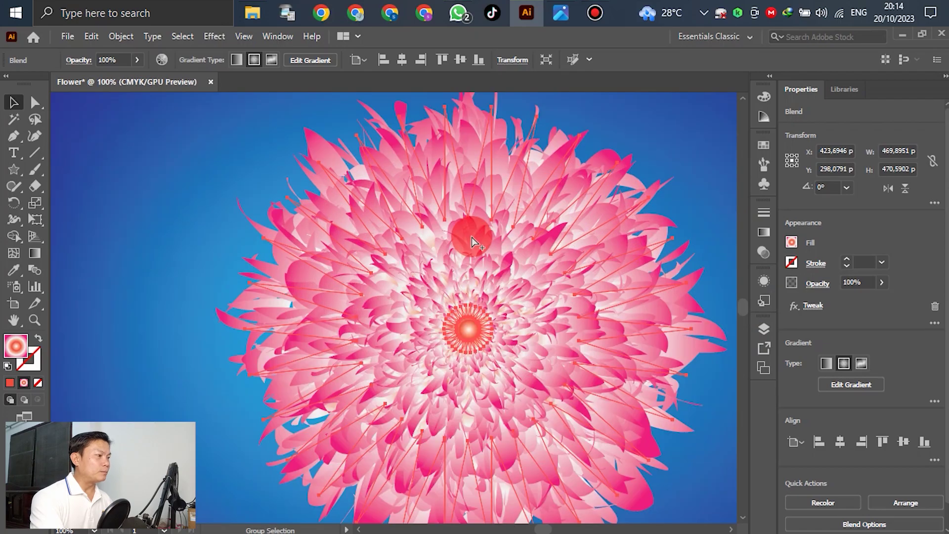
scroll(472, 236, "down", 1)
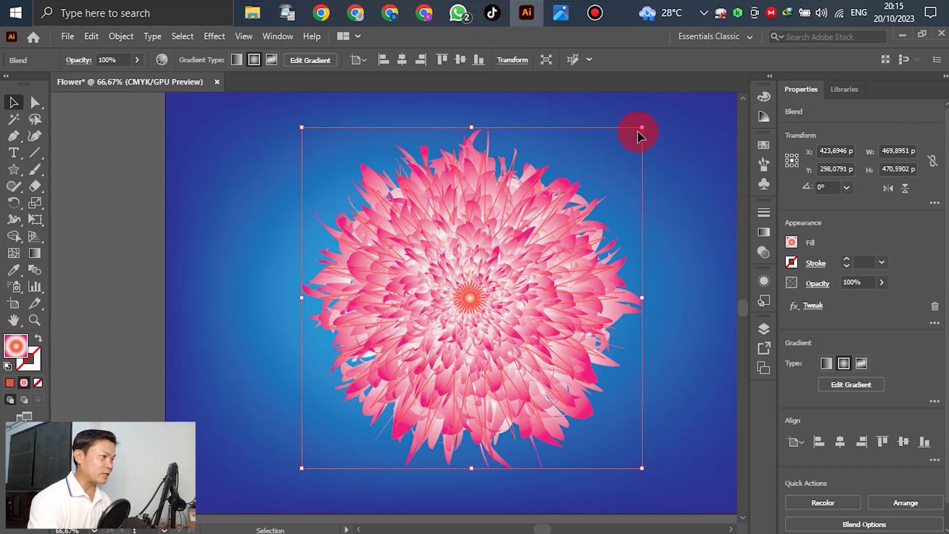
left_click_drag(641, 129, 617, 157)
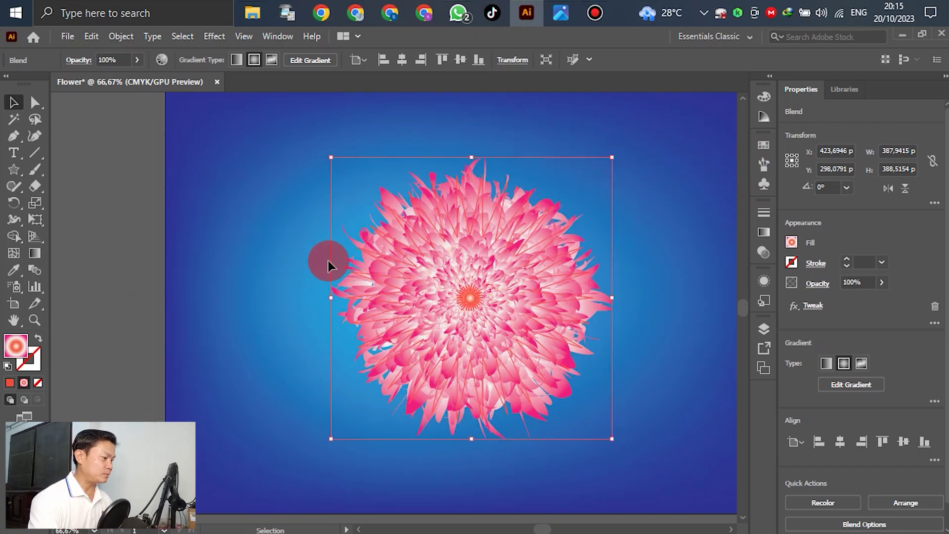
scroll(307, 267, "down", 1)
scroll(399, 237, "up", 1)
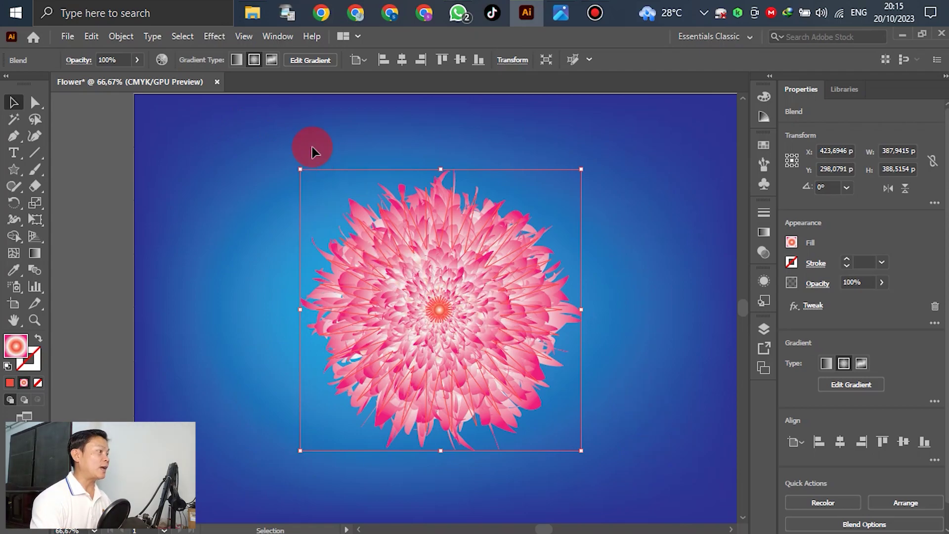
Add a Multiply drop shadow at 75% opacity, 7 px X/Y offsets and 5 px blur.
left_click(214, 36)
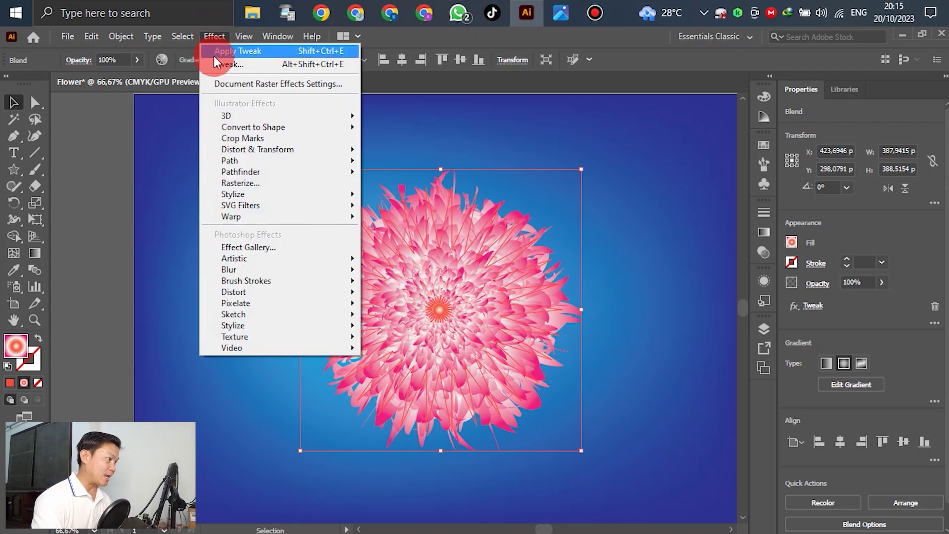
mouse_move(250, 194)
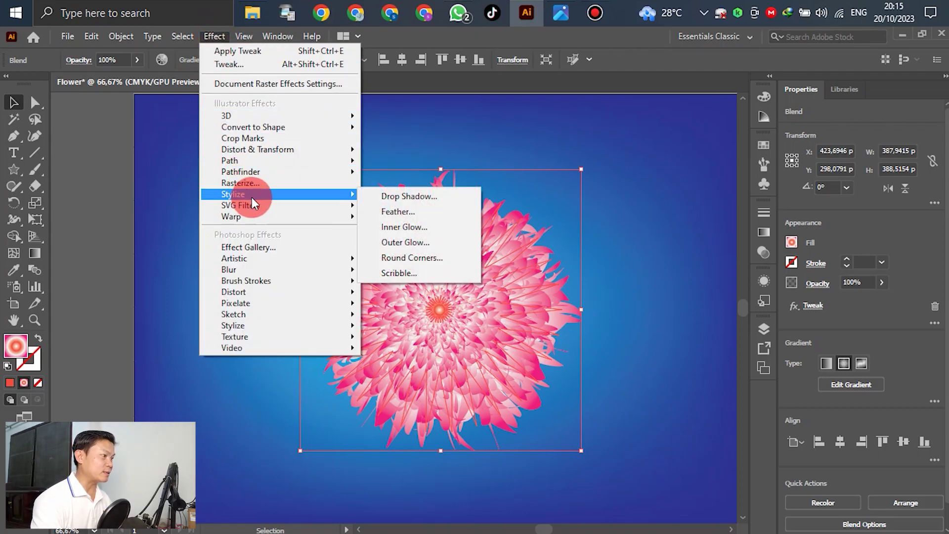
left_click(409, 195)
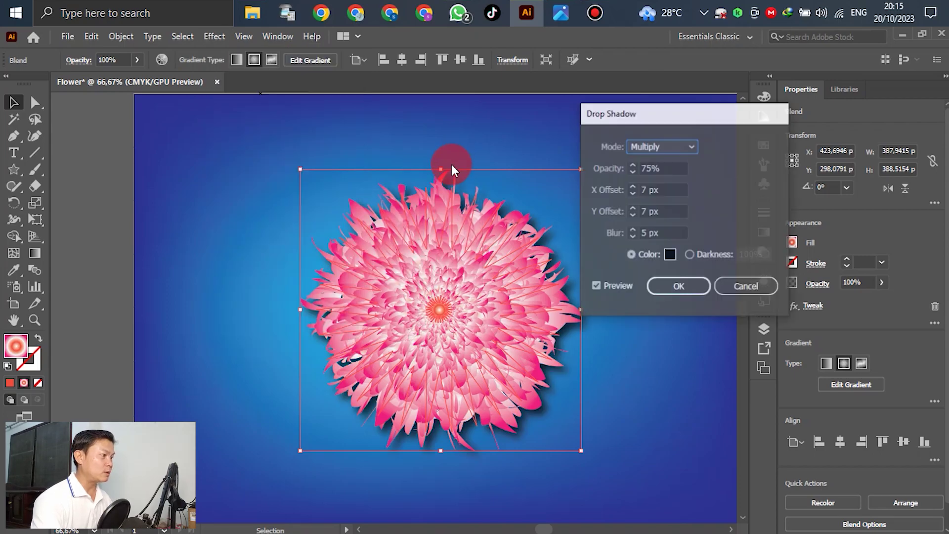
left_click_drag(653, 116, 760, 124)
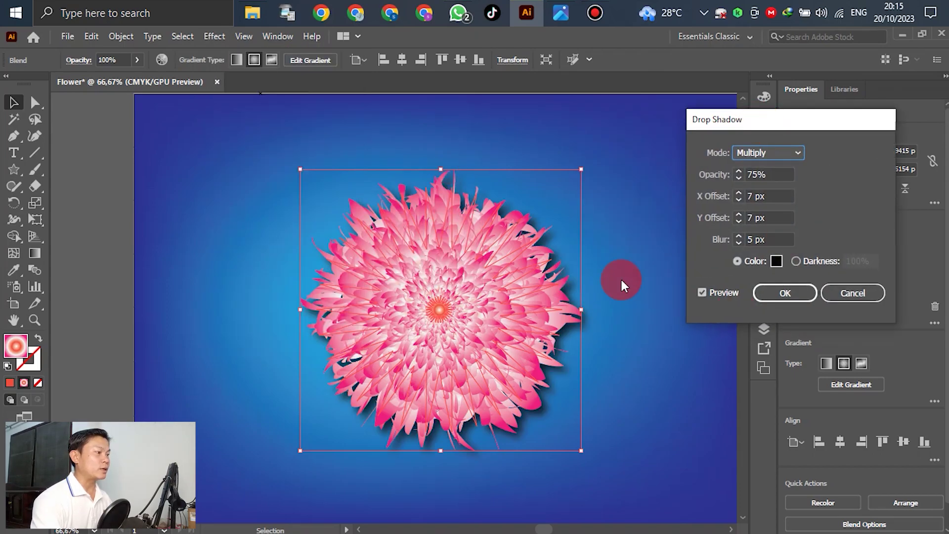
left_click(787, 297)
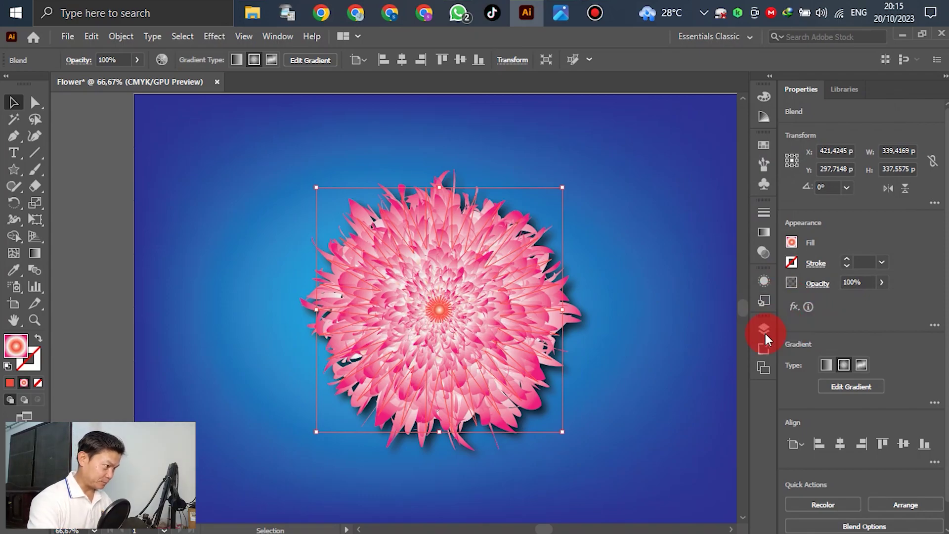
Drag the flower right on the blue background to about X 596, Y 280.5.
scroll(510, 309, "down", 4)
scroll(574, 328, "up", 3)
scroll(557, 306, "down", 1)
left_click(435, 268)
left_click_drag(468, 251, 495, 292)
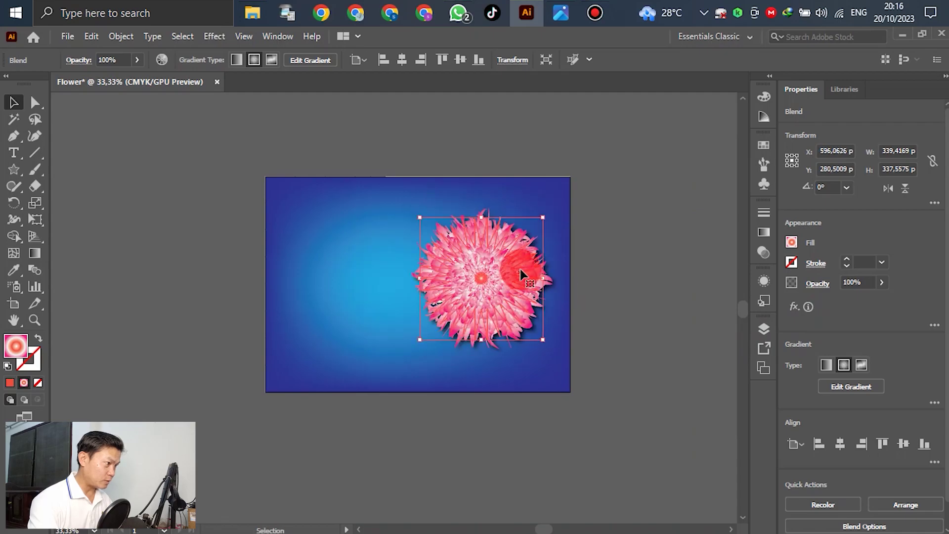
left_click(560, 288)
scroll(497, 271, "up", 8)
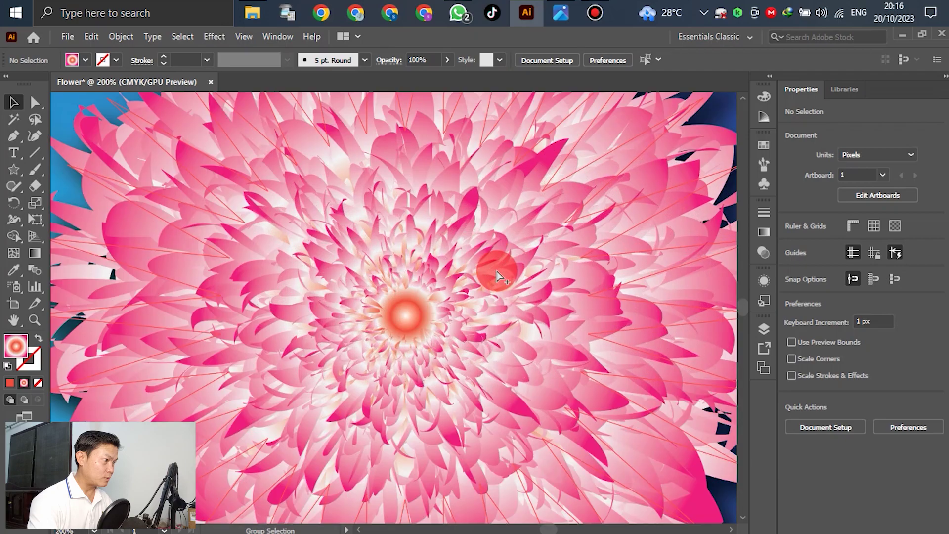